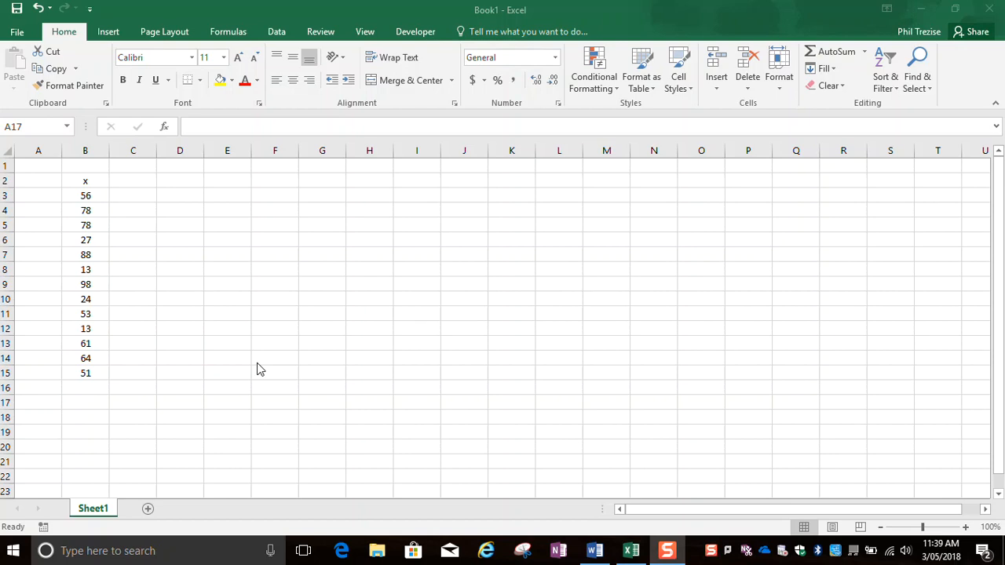
Total the x values in B3:B15 with a SUM formula in B17 and label it "sum x" in A17.
{"action": "left_click", "coordinate": [87, 405]}
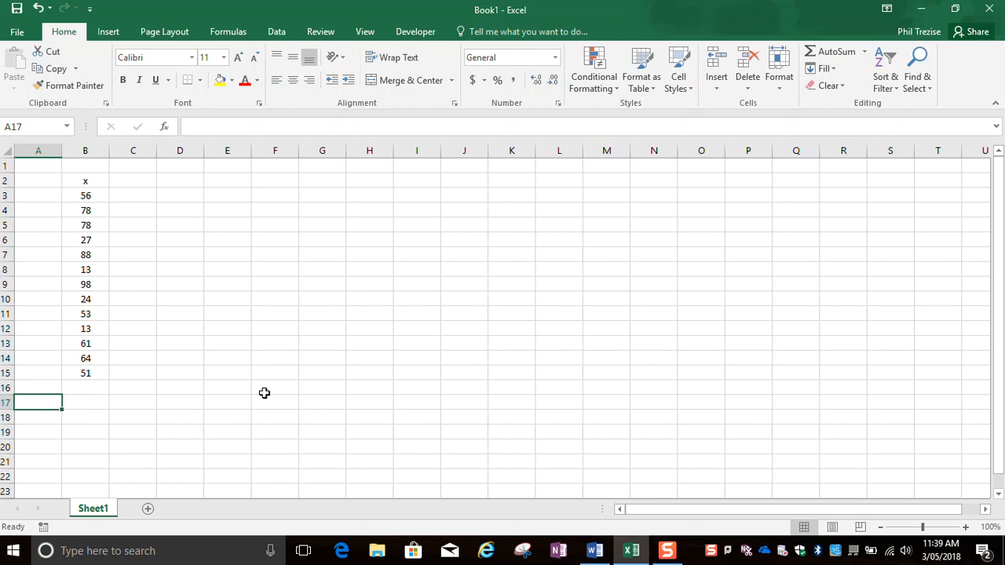
{"action": "key", "text": "Right"}
{"action": "type", "text": "=sum("}
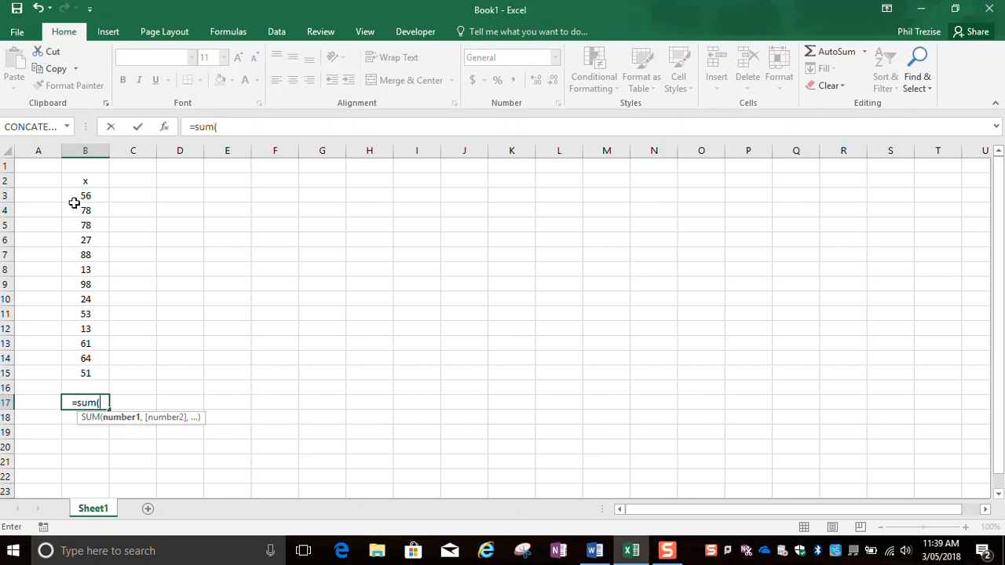
{"action": "left_click_drag", "start_coordinate": [75, 200], "coordinate": [69, 370]}
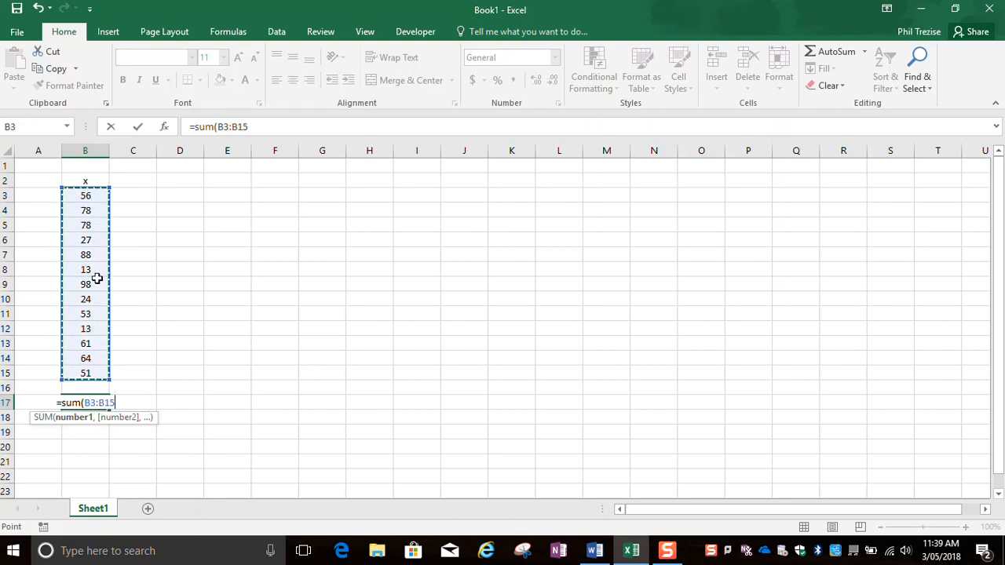
{"action": "type", "text": ")"}
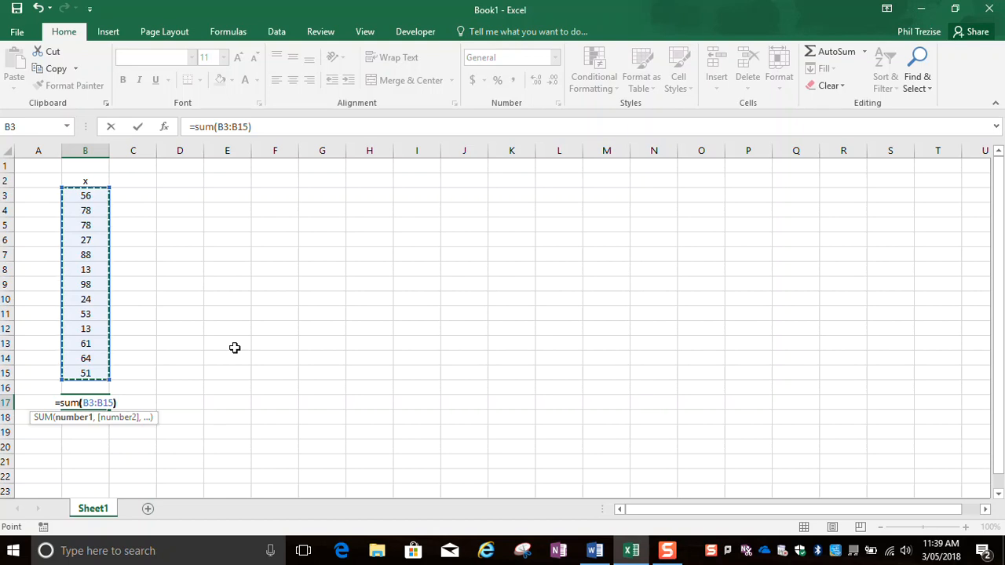
{"action": "key", "text": "Return"}
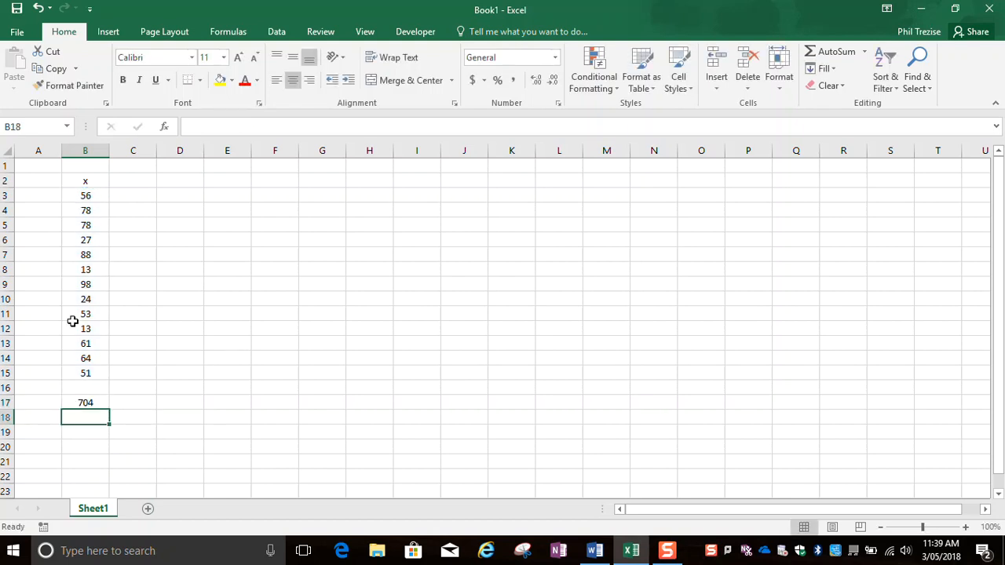
{"action": "left_click", "coordinate": [49, 402]}
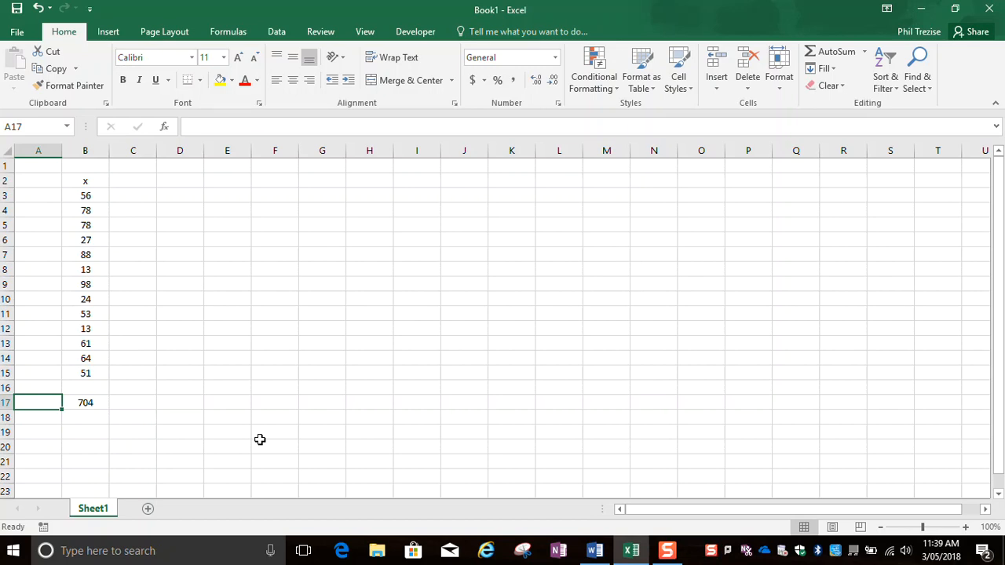
{"action": "type", "text": "sum x"}
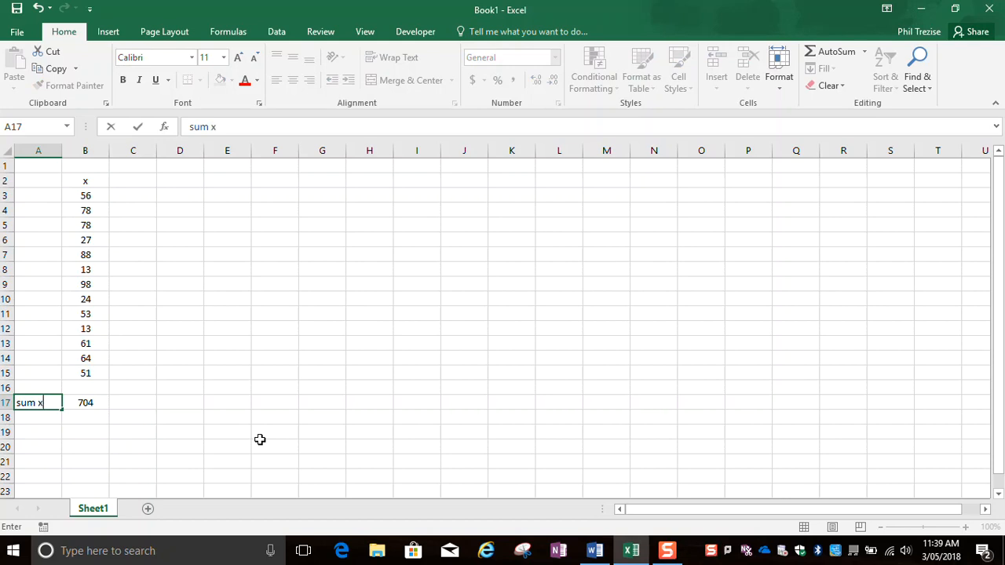
{"action": "key", "text": "Return"}
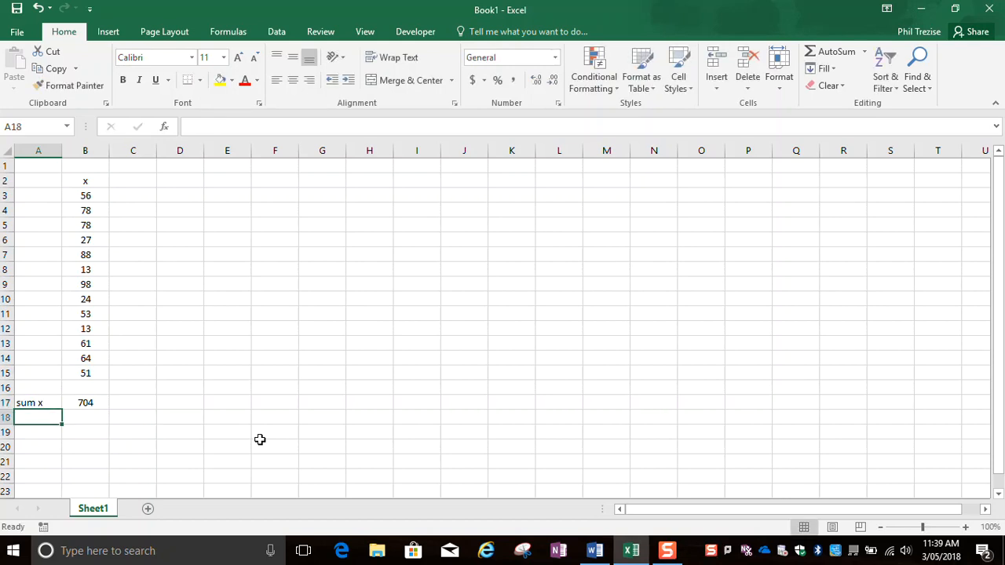
Count the x values in B3:B15 with a COUNT formula in B18 and label it "count" in A18.
{"action": "key", "text": "Right"}
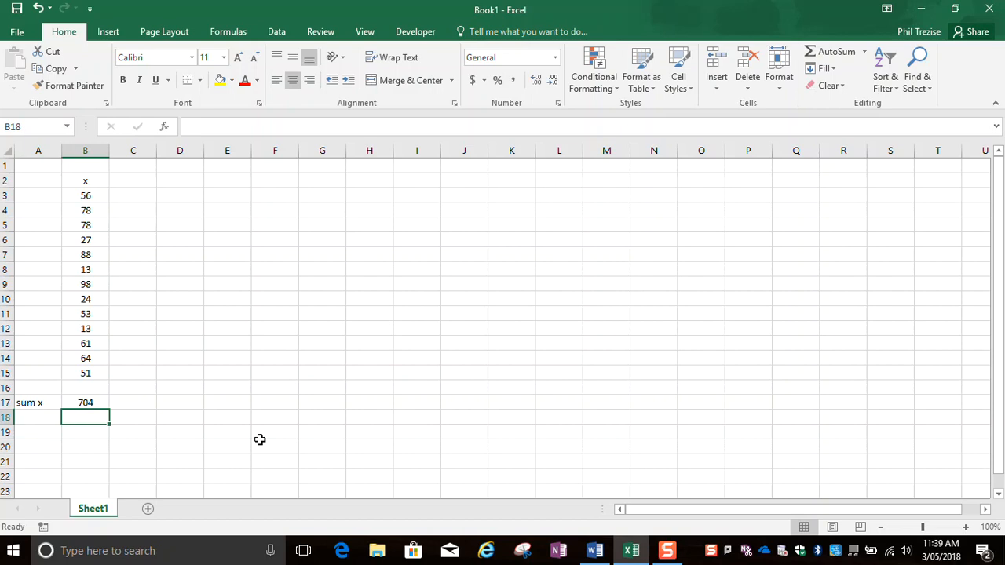
{"action": "type", "text": "=c"}
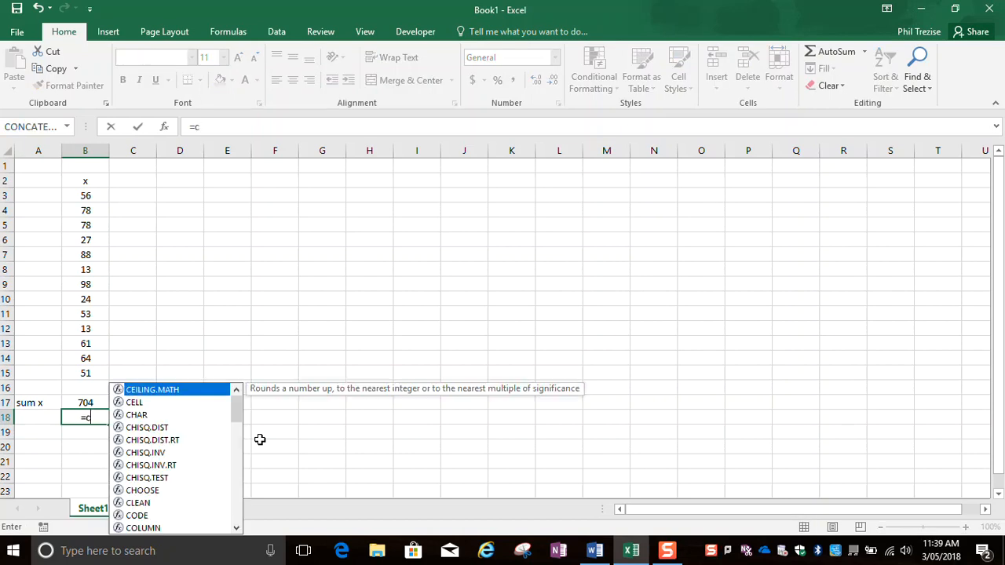
{"action": "type", "text": "ount"}
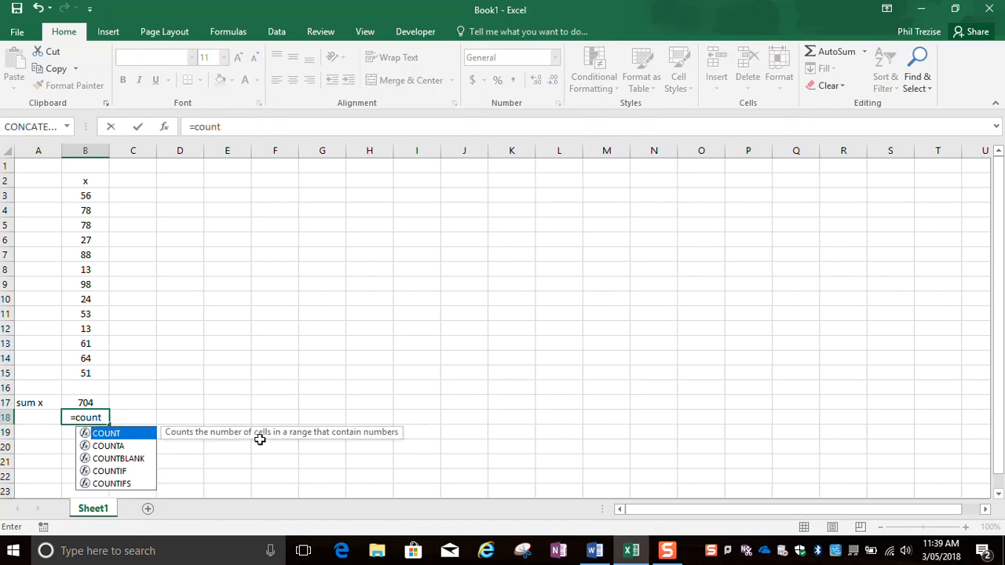
{"action": "type", "text": "("}
{"action": "left_click_drag", "start_coordinate": [83, 195], "coordinate": [144, 370]}
{"action": "type", "text": ")"}
{"action": "key", "text": "Return"}
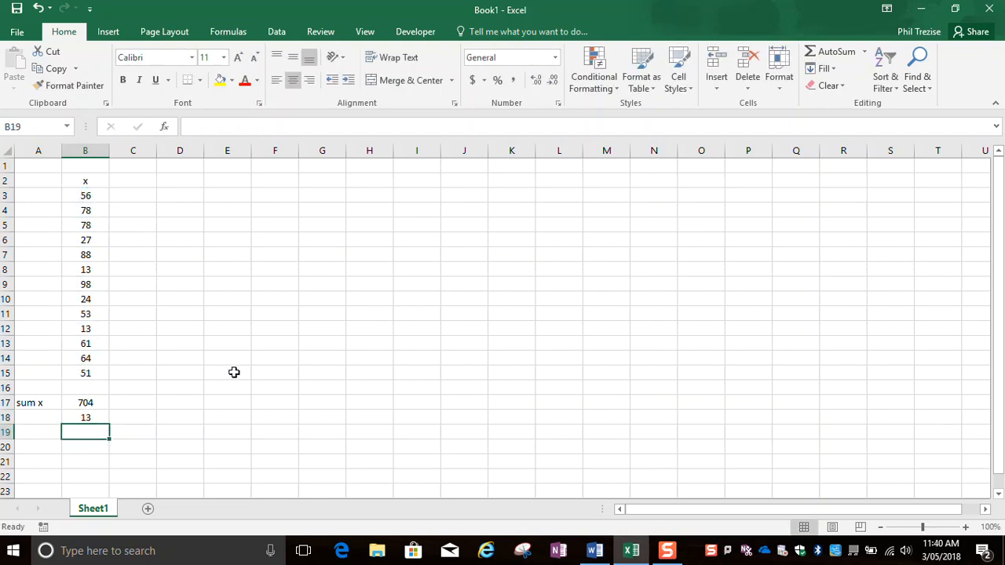
{"action": "left_click", "coordinate": [33, 418]}
{"action": "type", "text": "count"}
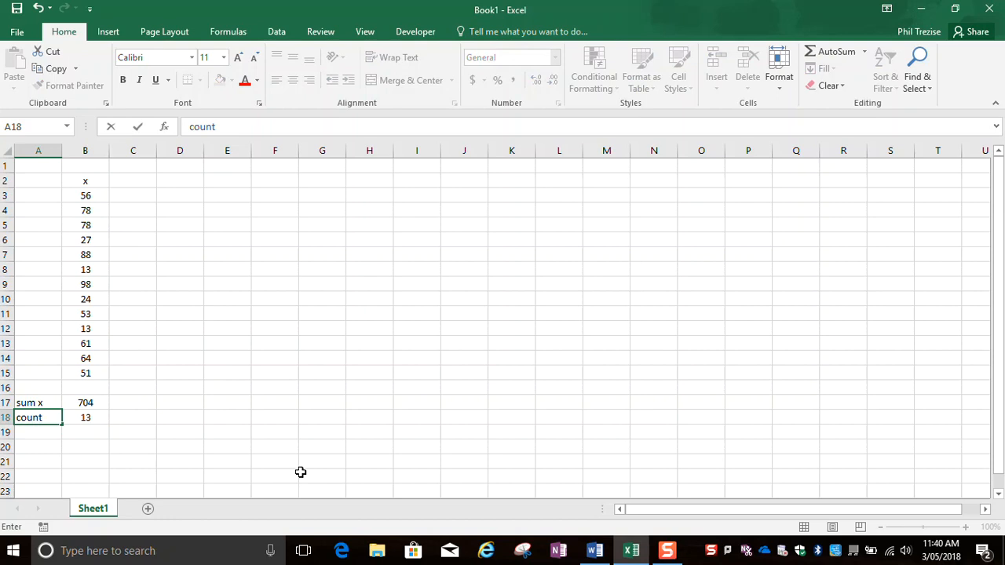
{"action": "key", "text": "Return"}
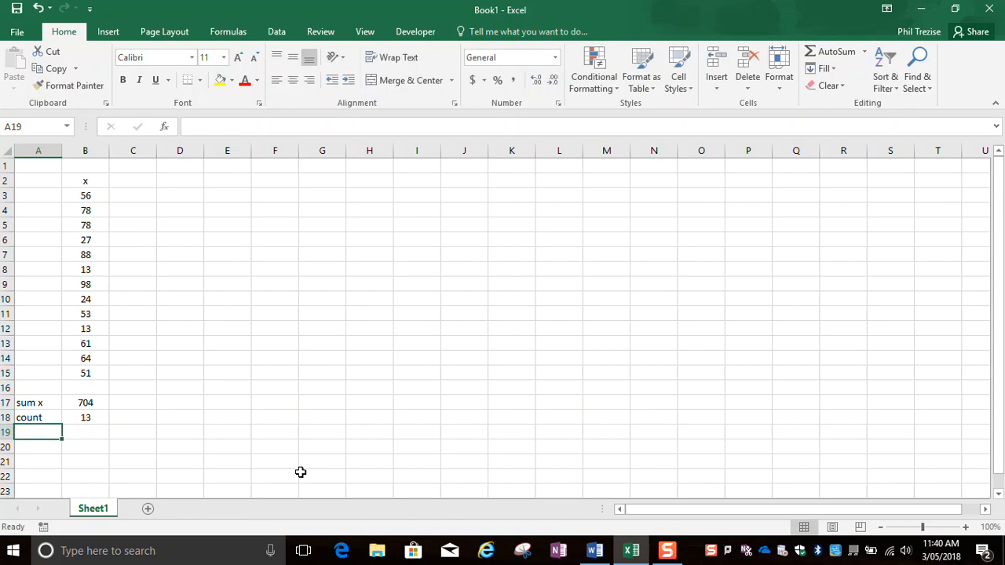
Add the label "mean" in A20 and calculate the mean in B20 with the formula =B17/B18.
{"action": "key", "text": "Down"}
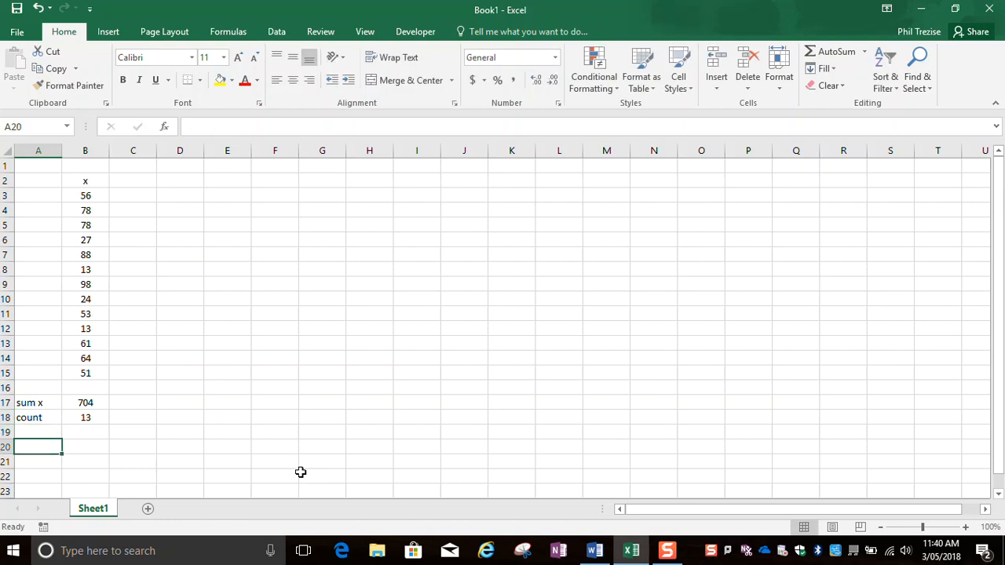
{"action": "type", "text": "mean"}
{"action": "key", "text": "Tab"}
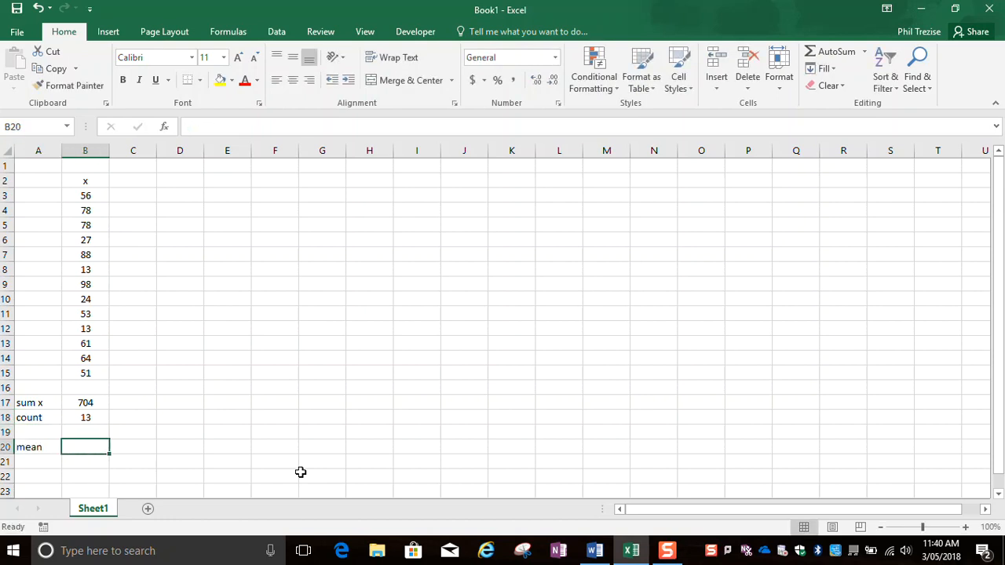
{"action": "type", "text": "="}
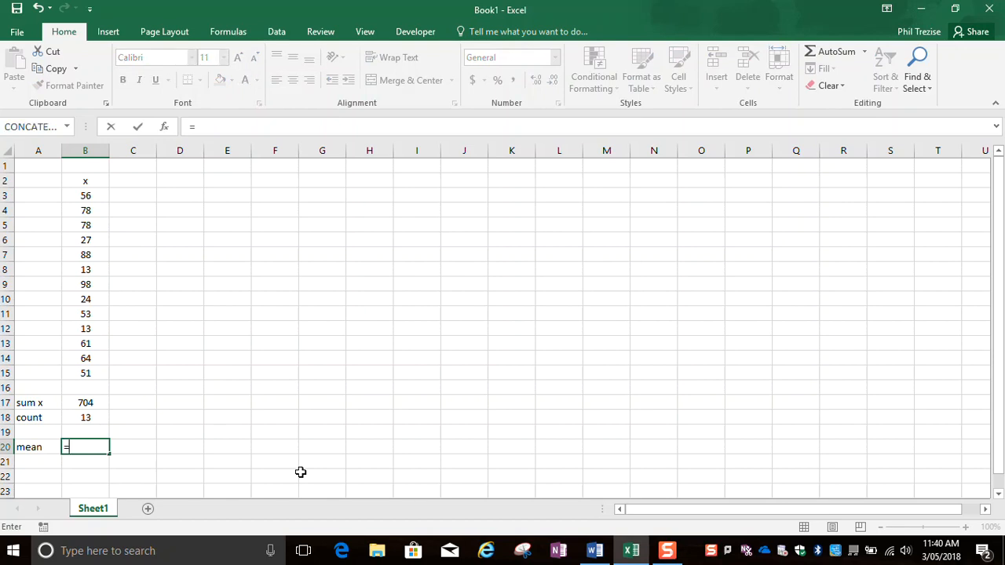
{"action": "left_click", "coordinate": [92, 403]}
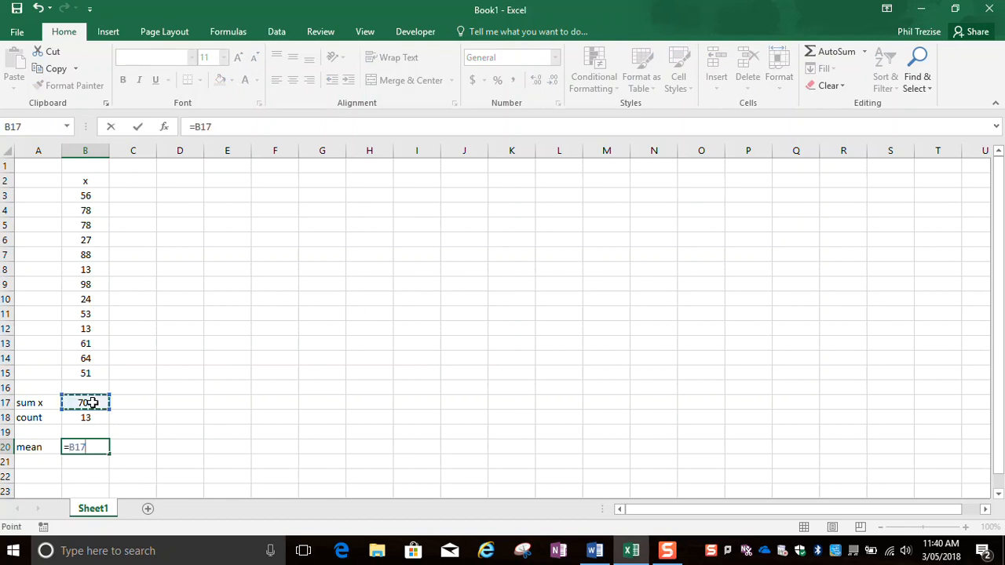
{"action": "type", "text": "/"}
{"action": "left_click", "coordinate": [90, 417]}
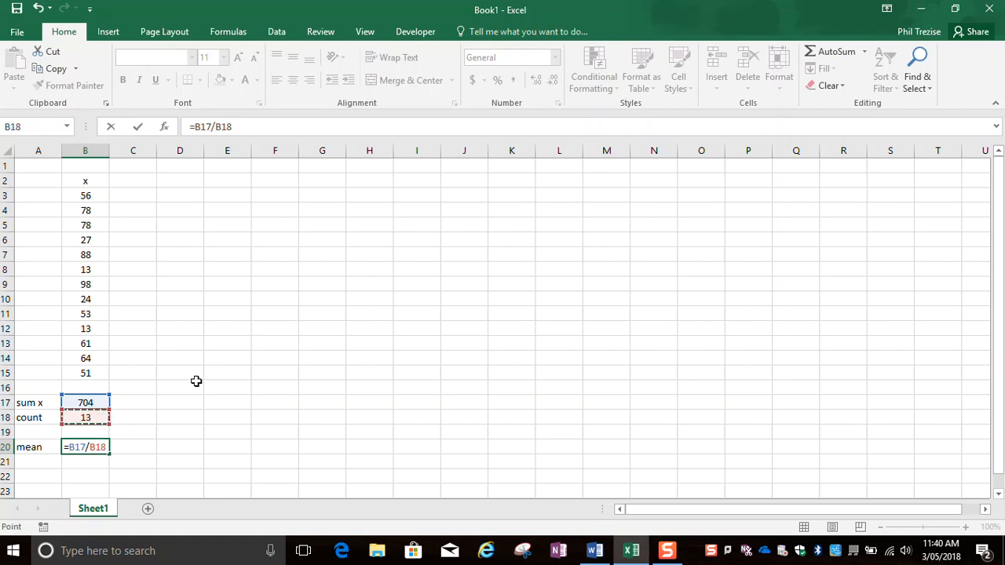
{"action": "key", "text": "Return"}
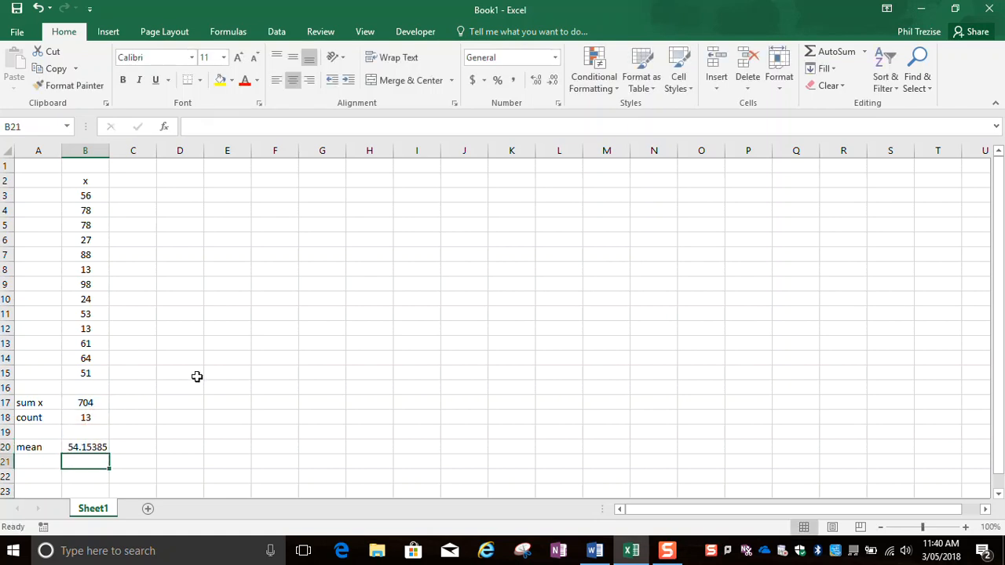
Format the mean in B20 to two decimal places and centre it in the cell.
{"action": "left_click", "coordinate": [99, 444]}
{"action": "left_click", "coordinate": [553, 81]}
{"action": "left_click", "coordinate": [552, 82]}
{"action": "left_click", "coordinate": [553, 82]}
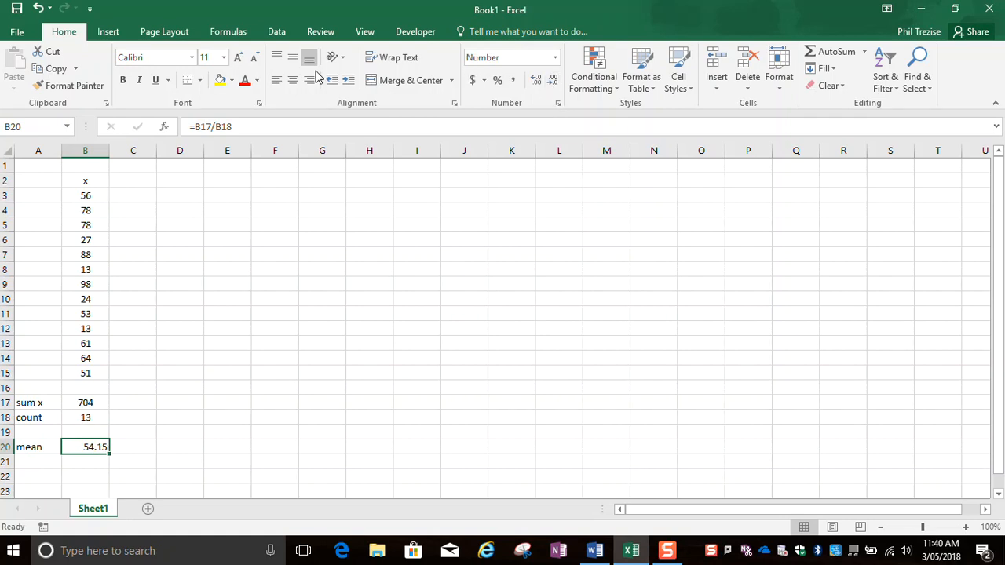
{"action": "left_click", "coordinate": [292, 80]}
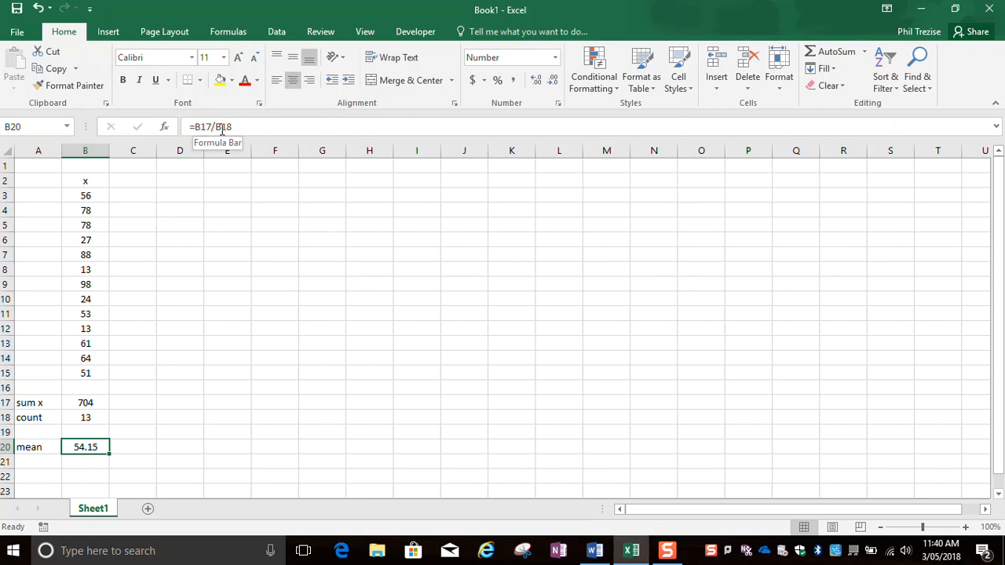
Change the last x value in B15 to 15.
{"action": "left_click", "coordinate": [102, 372]}
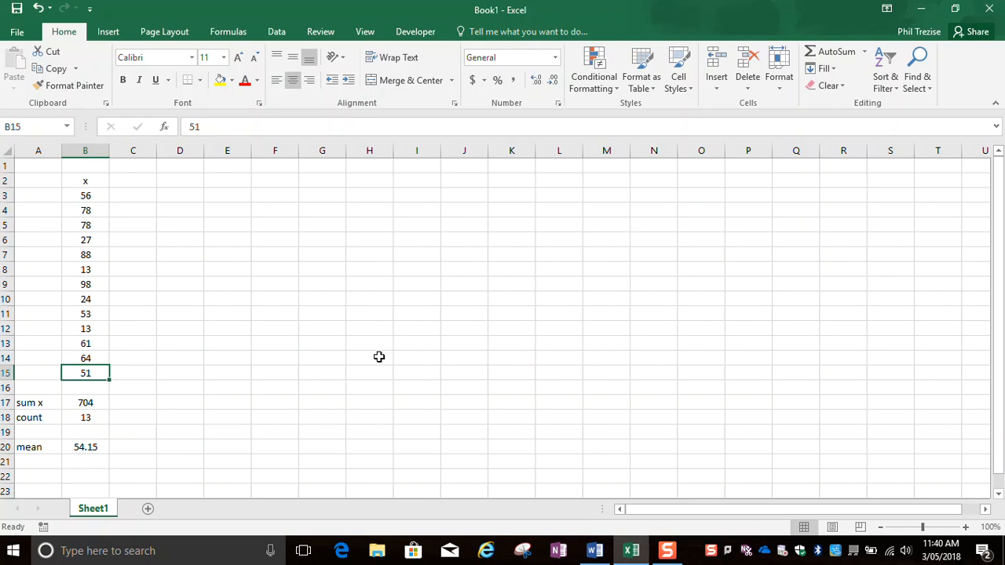
{"action": "type", "text": "15"}
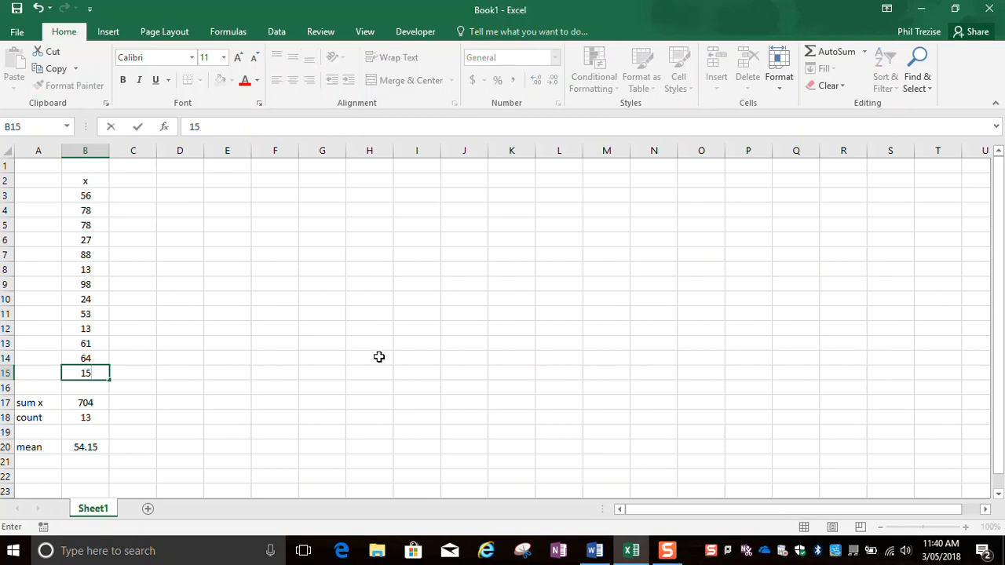
{"action": "key", "text": "Return"}
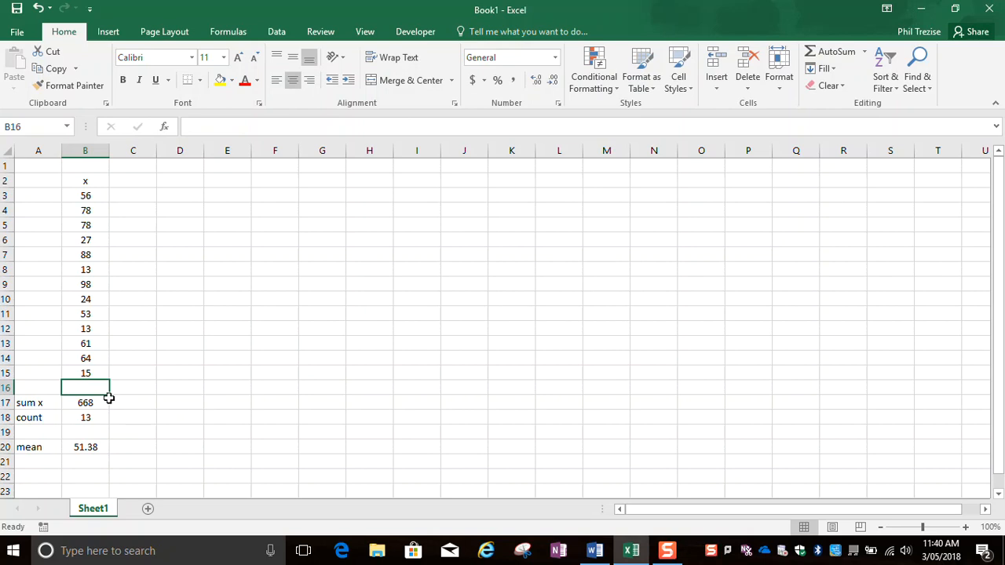
{"action": "left_click", "coordinate": [79, 448]}
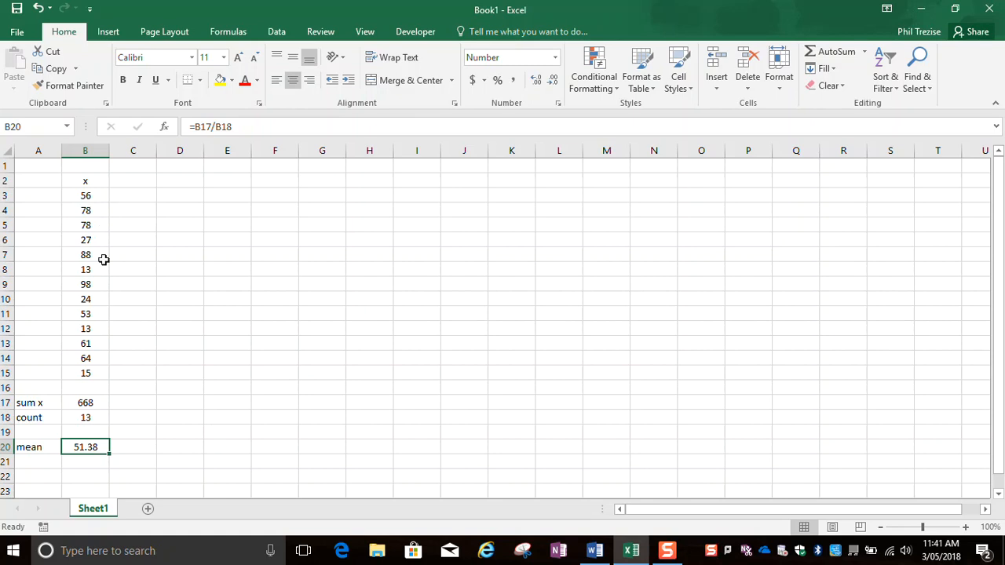
{"action": "left_click_drag", "start_coordinate": [93, 202], "coordinate": [104, 376]}
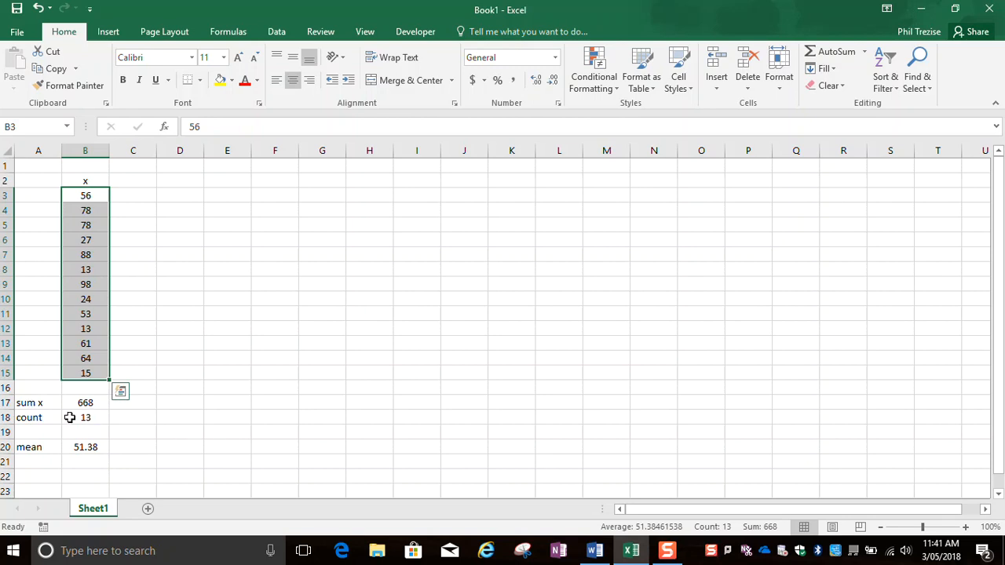
{"action": "left_click", "coordinate": [141, 185]}
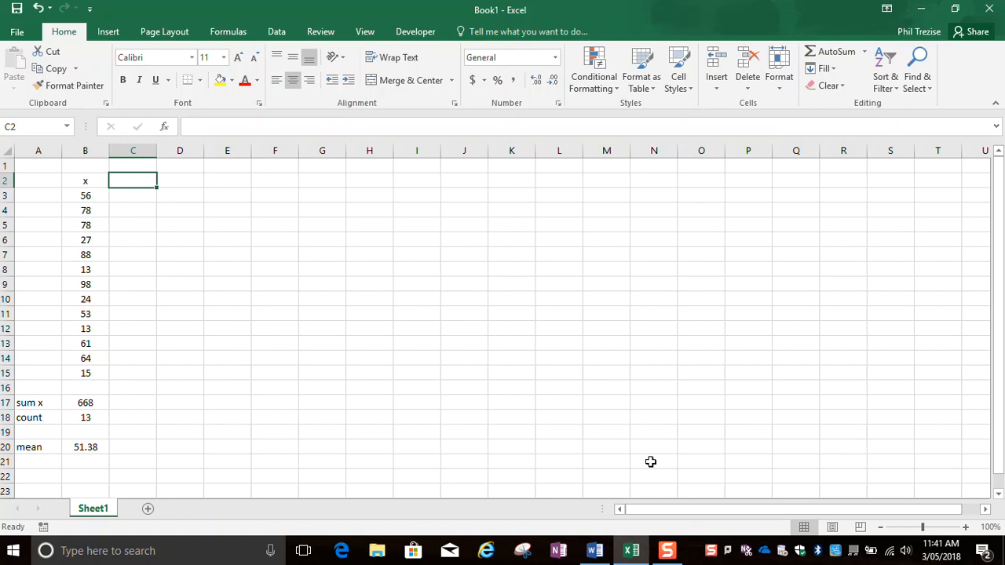
Switch to the blank Word document and write the line "The mean of the scores is calculated as shown in equation 1.".
{"action": "left_click", "coordinate": [595, 550]}
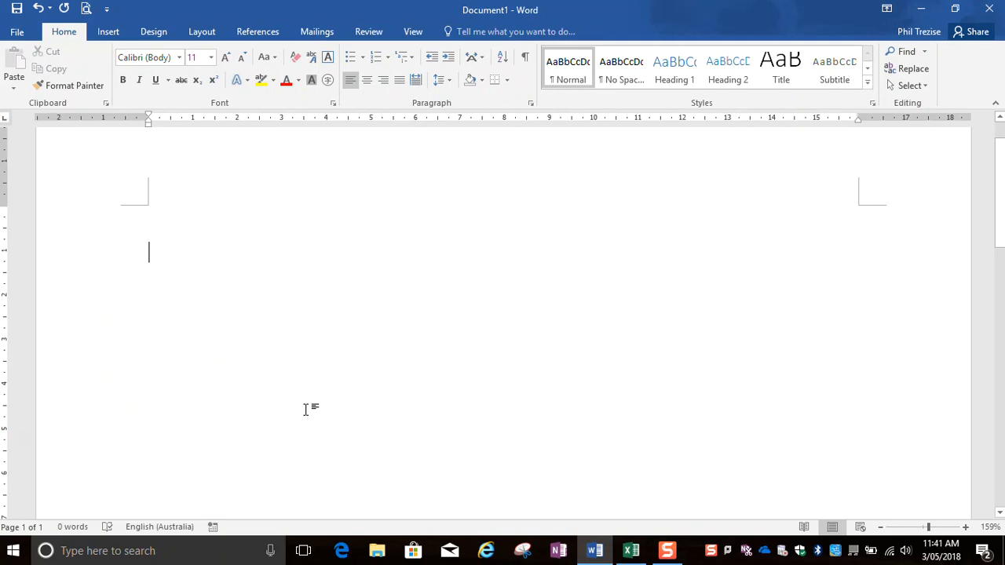
{"action": "type", "text": "Th"}
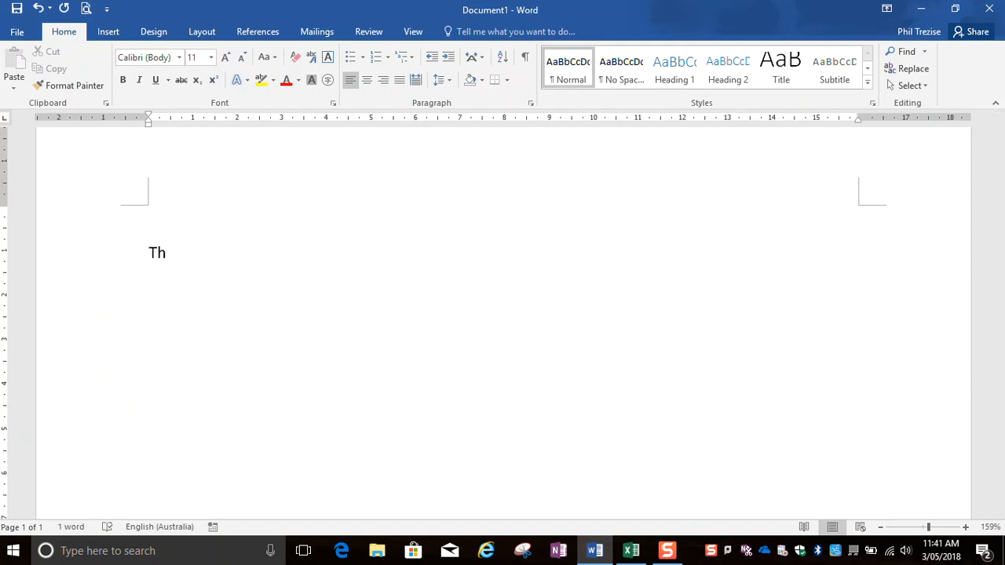
{"action": "type", "text": "e mean of "}
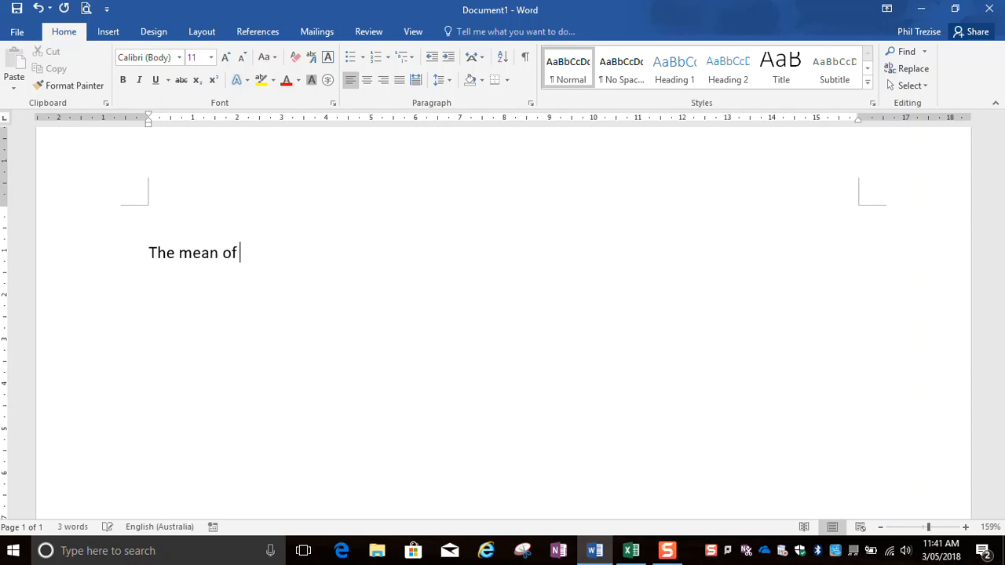
{"action": "type", "text": "the scores"}
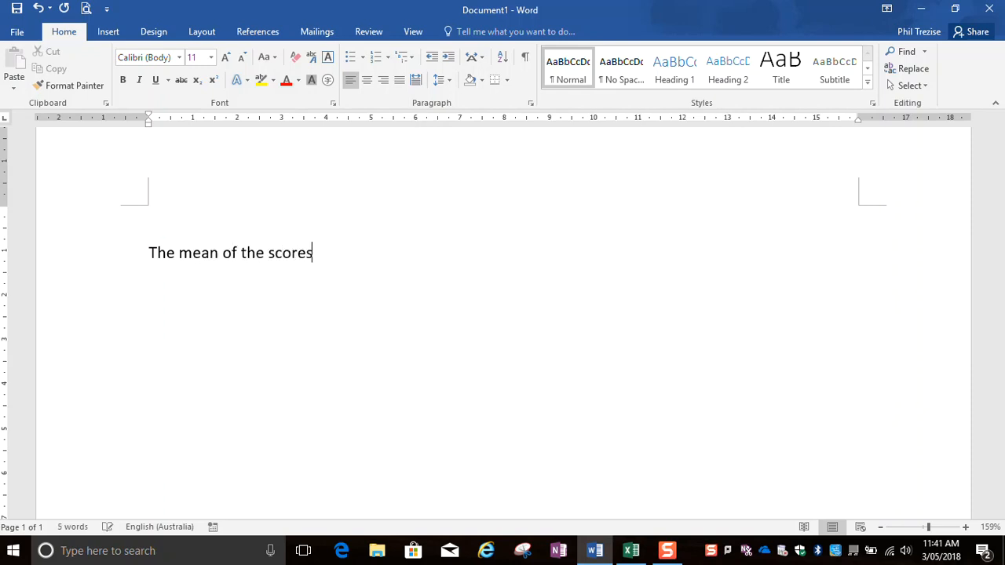
{"action": "type", "text": " is calculated as shown in"}
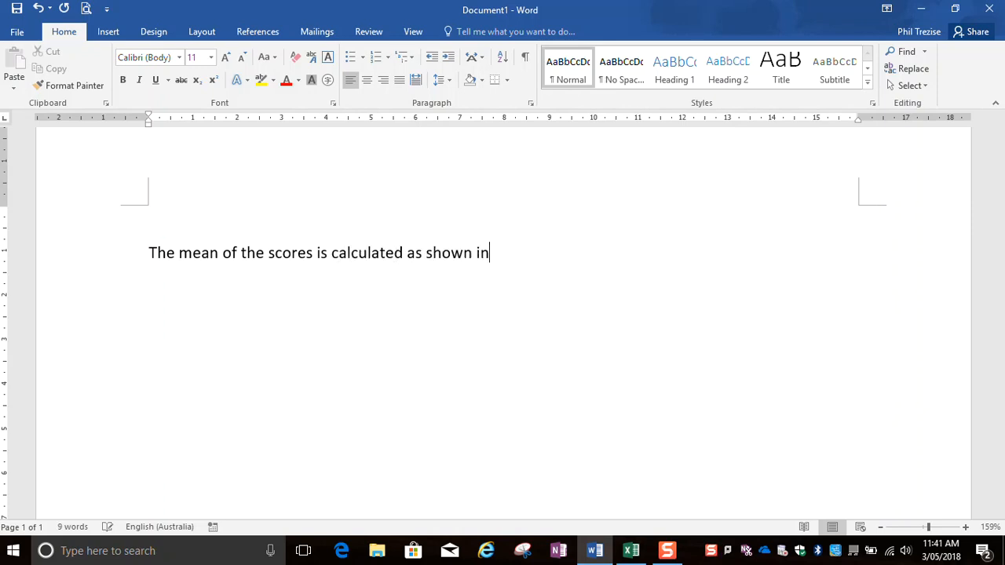
{"action": "type", "text": " f"}
{"action": "key", "text": "BackSpace"}
{"action": "type", "text": "equation "}
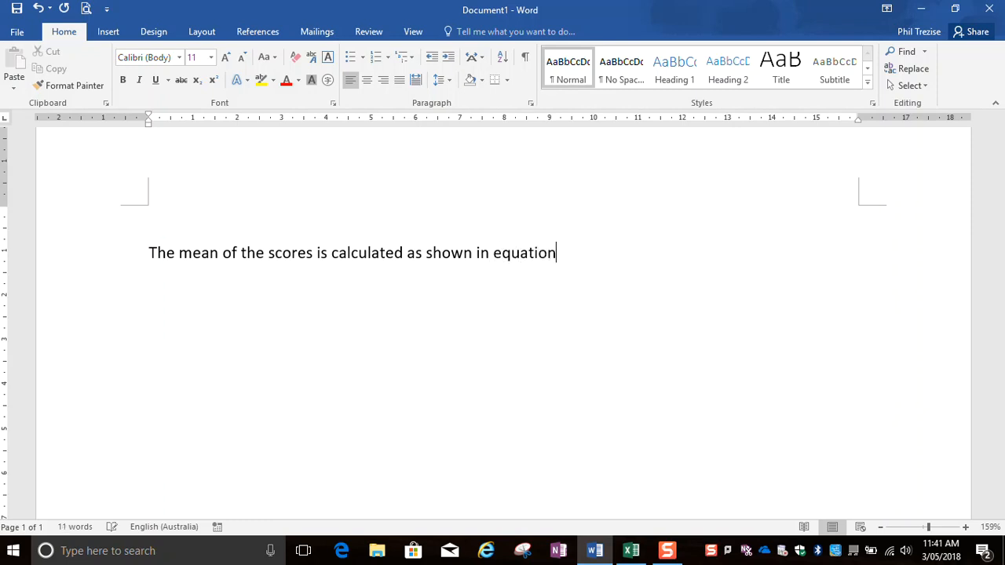
{"action": "type", "text": "1."}
{"action": "key", "text": "Return"}
Insert a new equation below the sentence and begin it with x under a bar accent, followed by an equals sign.
{"action": "left_click", "coordinate": [108, 38]}
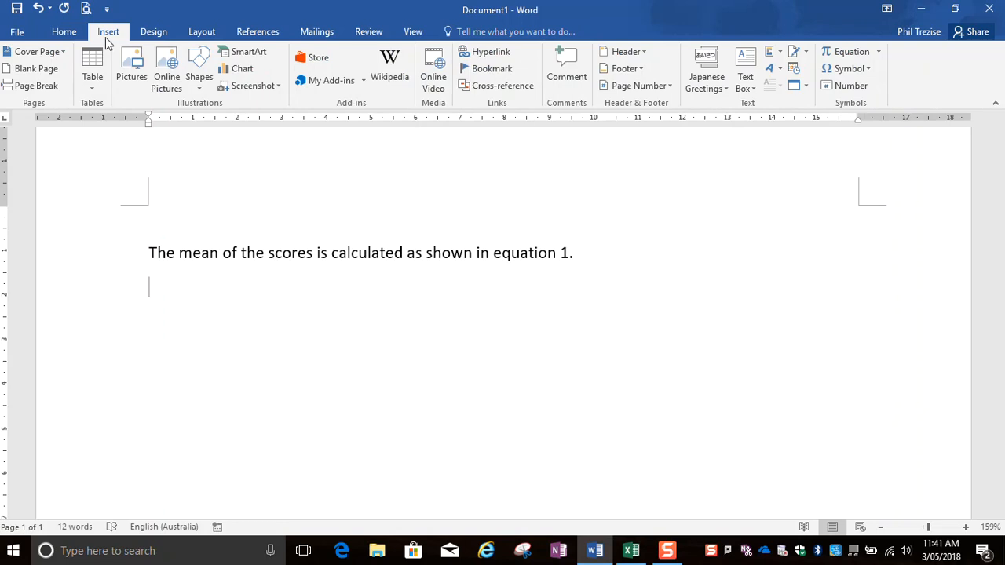
{"action": "left_click", "coordinate": [842, 53]}
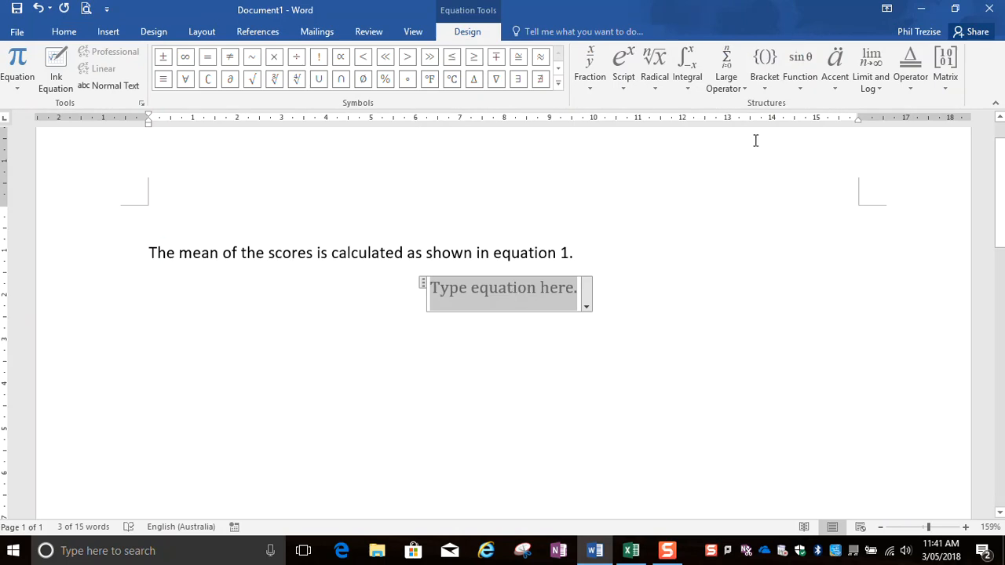
{"action": "left_click", "coordinate": [623, 67]}
{"action": "mouse_move", "coordinate": [652, 70]}
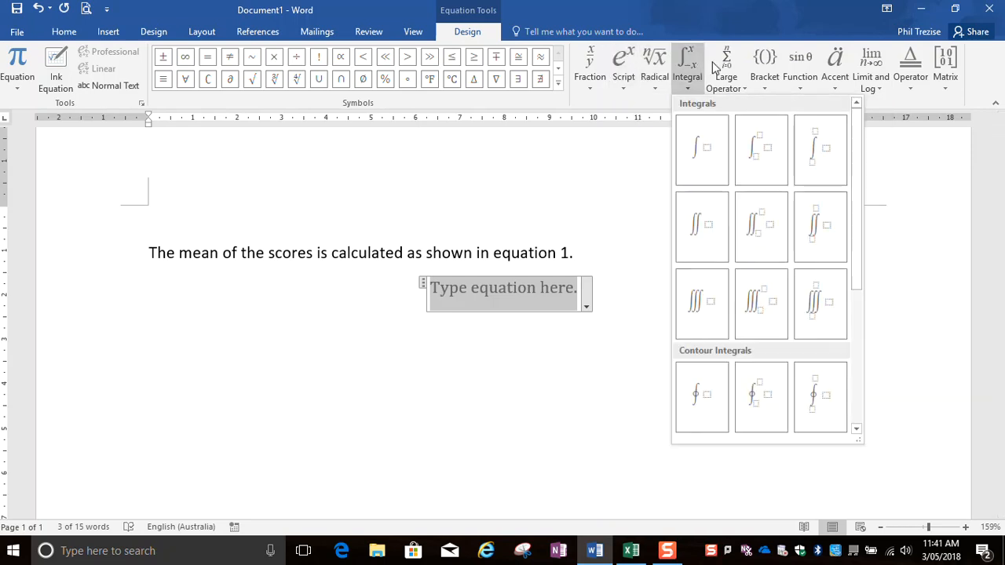
{"action": "mouse_move", "coordinate": [724, 69]}
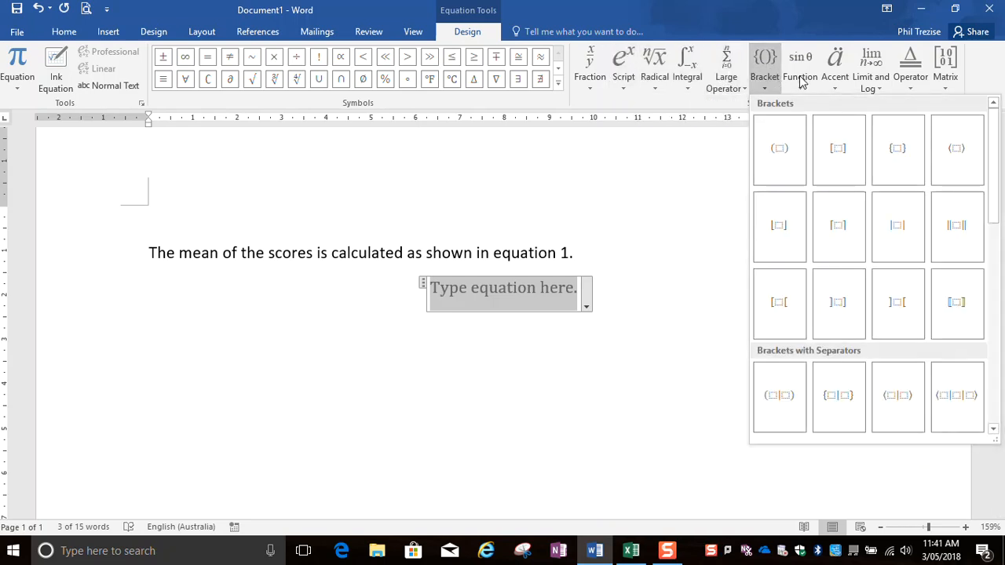
{"action": "mouse_move", "coordinate": [813, 79]}
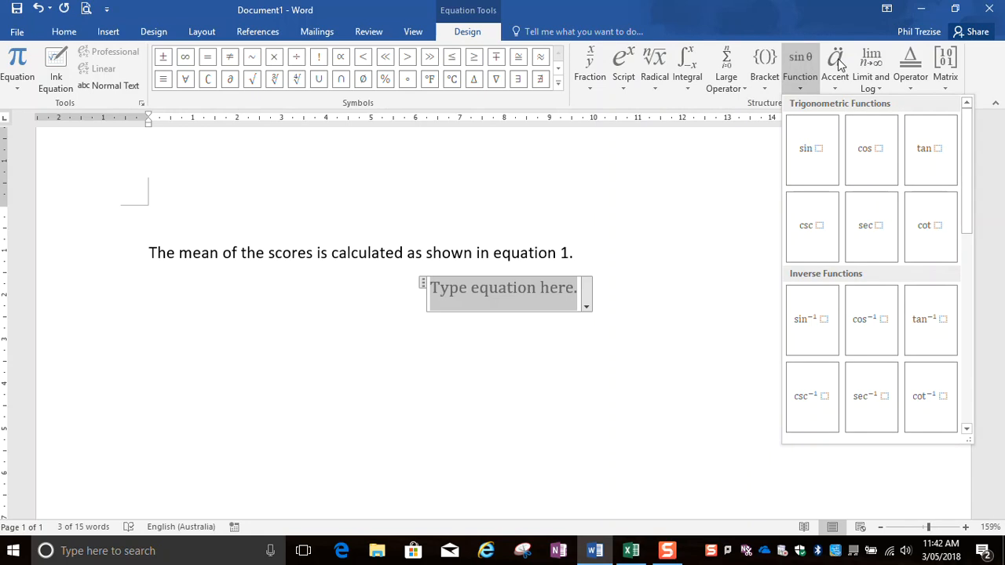
{"action": "mouse_move", "coordinate": [839, 64]}
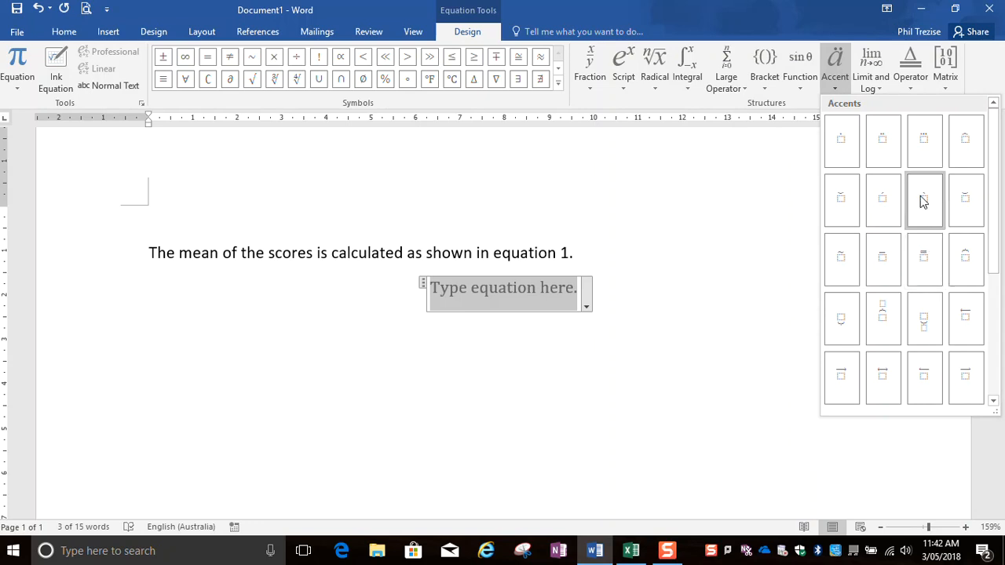
{"action": "left_click", "coordinate": [883, 259]}
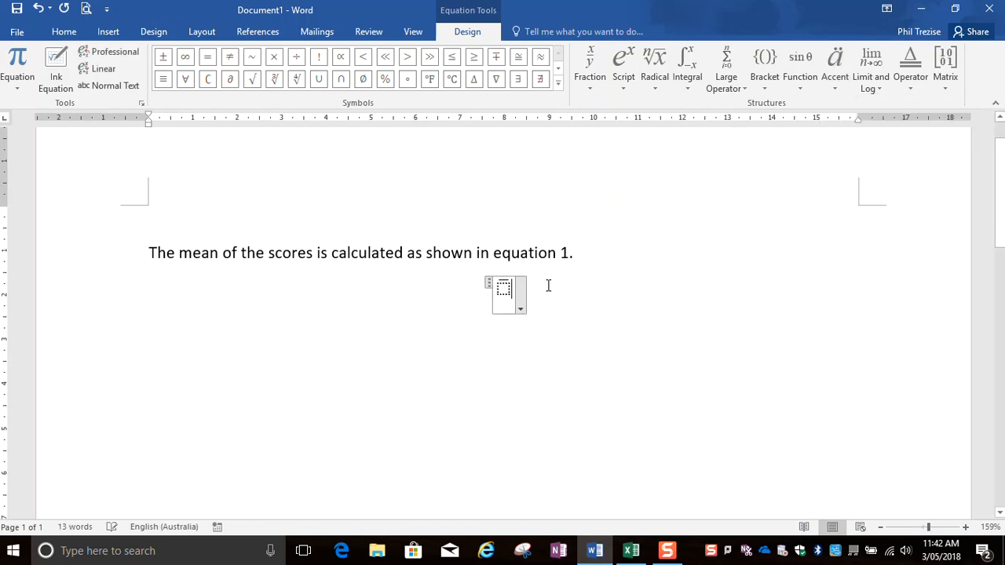
{"action": "left_click", "coordinate": [505, 289]}
{"action": "type", "text": "x̄"}
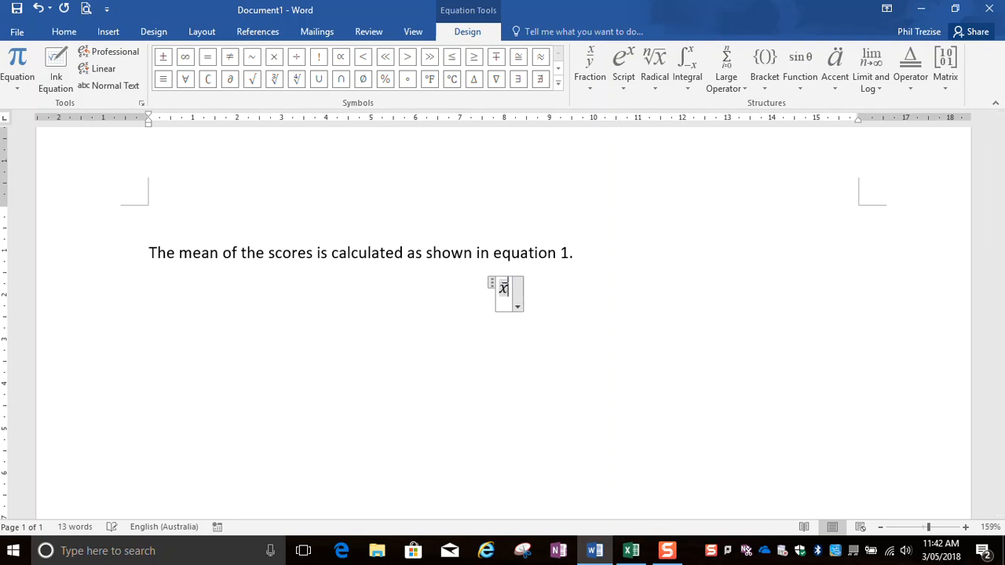
{"action": "key", "text": "Right"}
{"action": "type", "text": "="}
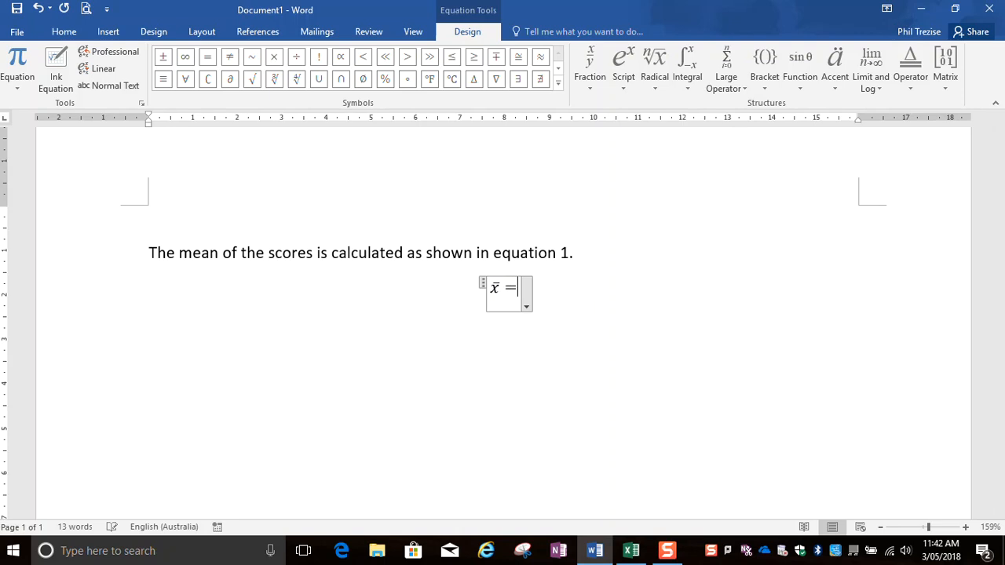
Complete the equation with a stacked fraction that has the summation of x as numerator and n as denominator.
{"action": "left_click", "coordinate": [590, 74]}
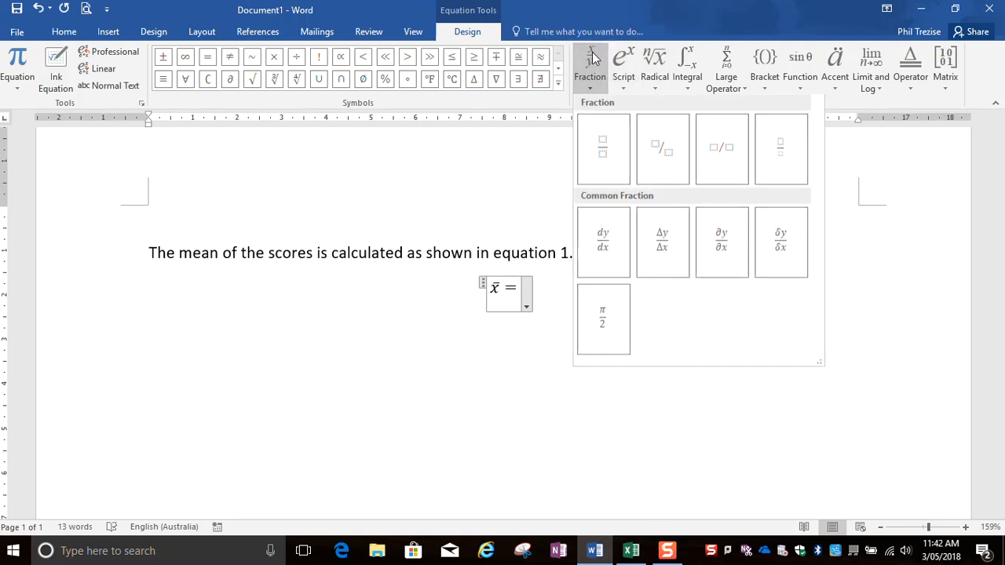
{"action": "left_click", "coordinate": [584, 149]}
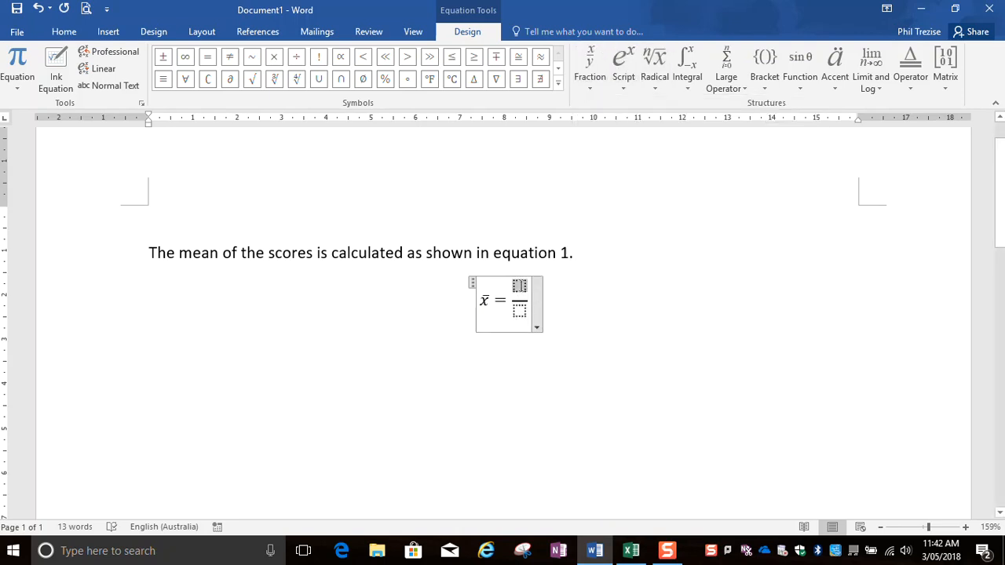
{"action": "left_click", "coordinate": [726, 82]}
{"action": "left_click", "coordinate": [723, 151]}
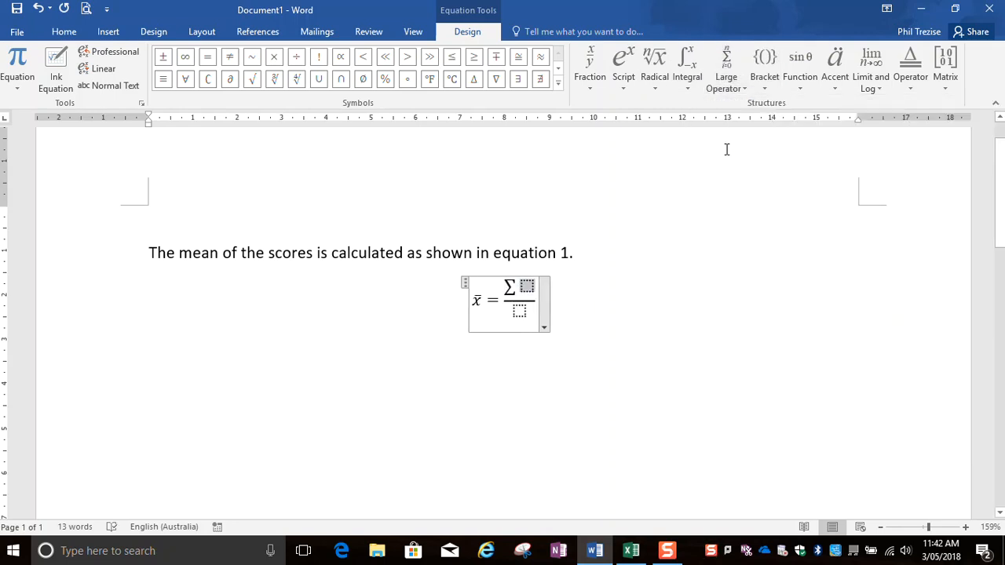
{"action": "type", "text": "x"}
{"action": "key", "text": "Down"}
{"action": "type", "text": "n"}
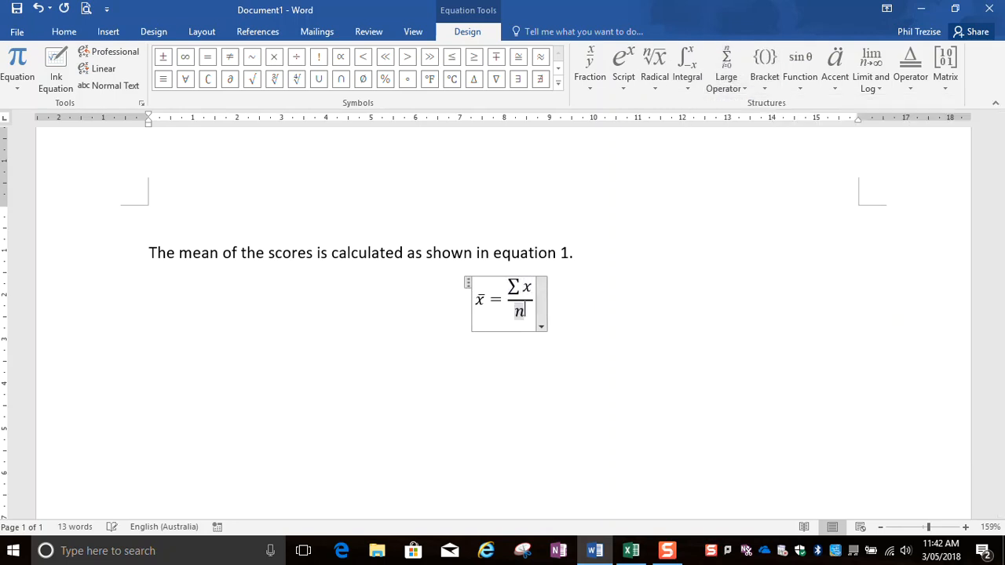
{"action": "key", "text": "Right"}
{"action": "key", "text": "Right"}
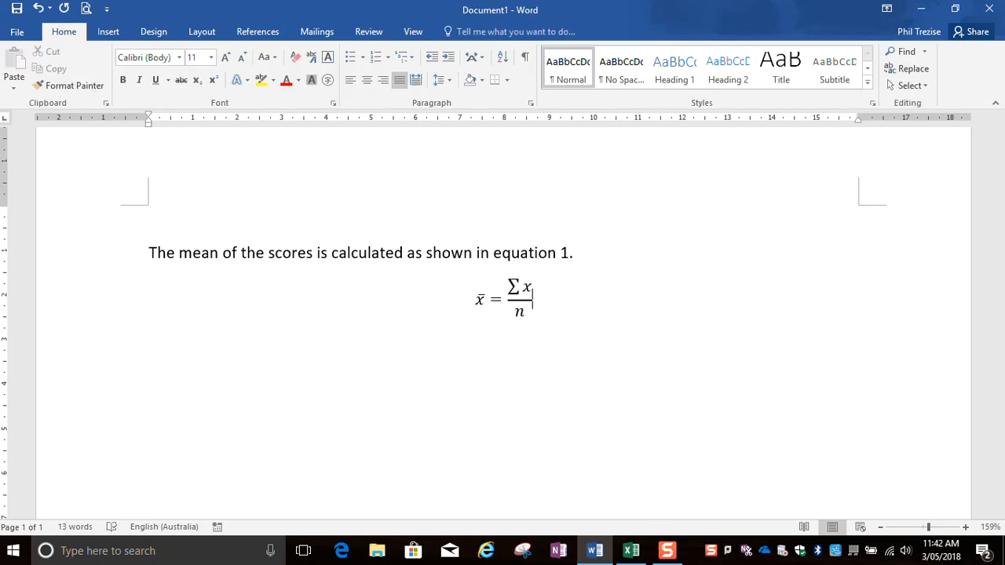
{"action": "key", "text": "Left"}
{"action": "key", "text": "Right"}
{"action": "key", "text": "Left"}
{"action": "key", "text": "Right"}
{"action": "key", "text": "Left"}
{"action": "key", "text": "Right"}
Add a second equation line below the mean formula with an equals sign and an empty stacked fraction.
{"action": "key", "text": "Left"}
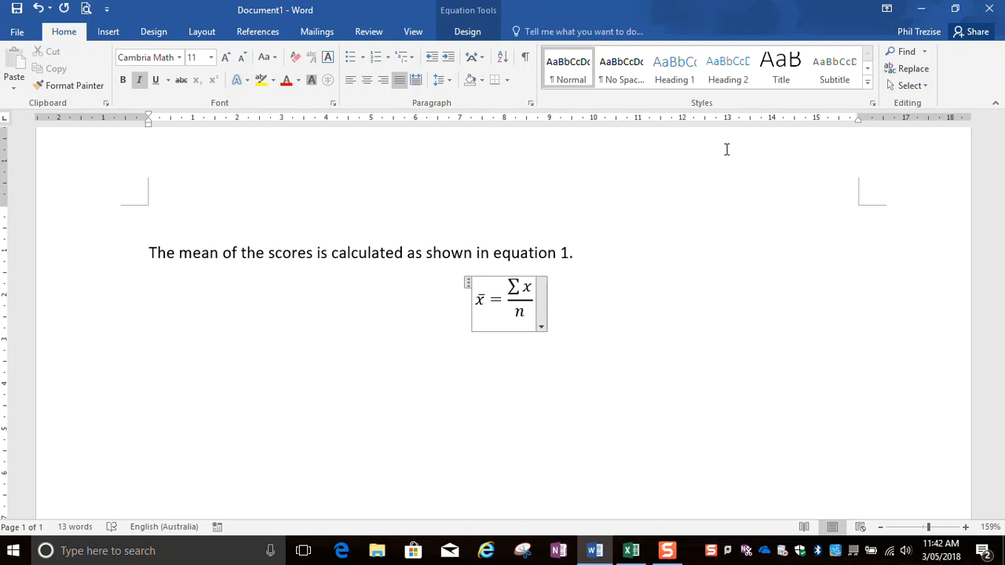
{"action": "key", "text": "Return"}
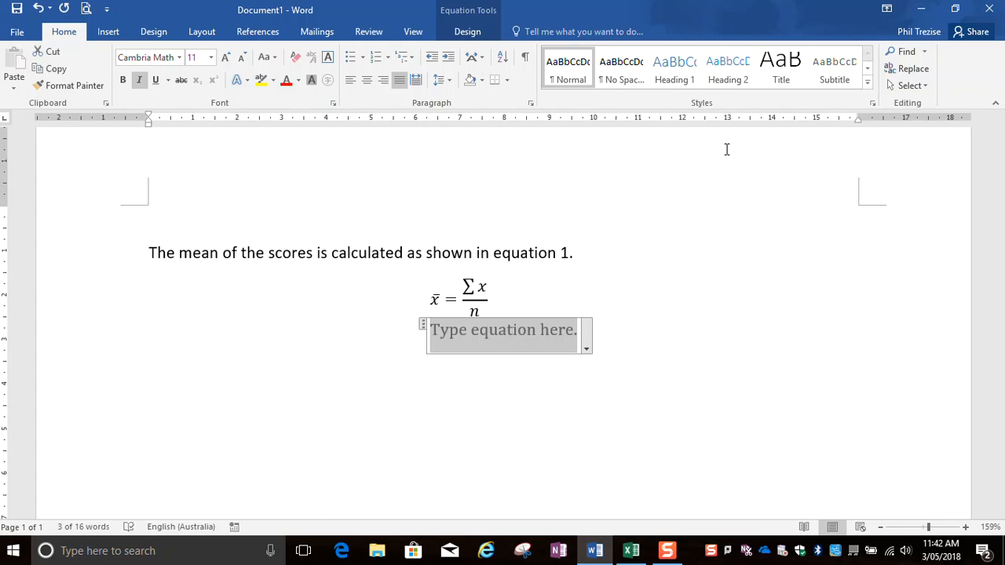
{"action": "type", "text": "="}
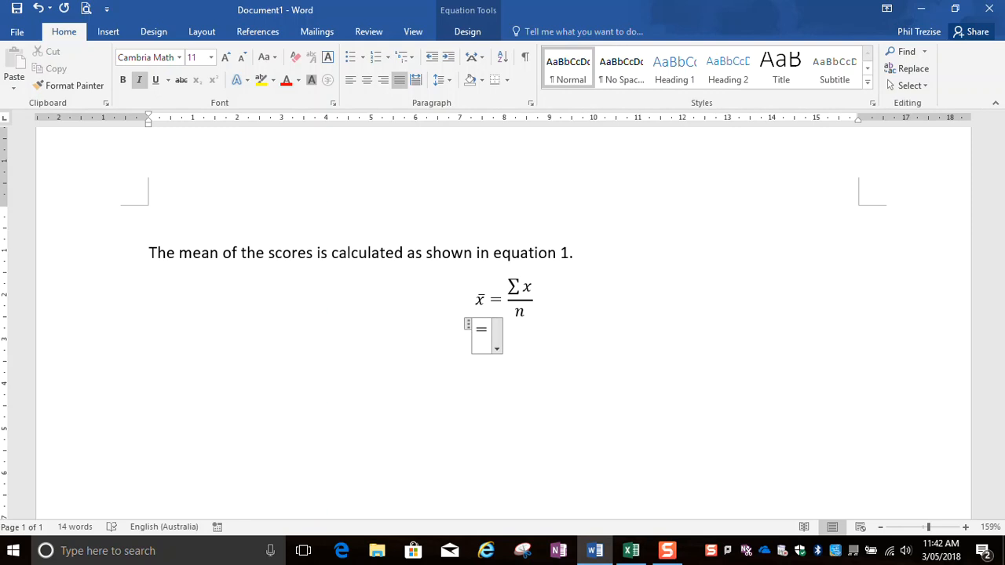
{"action": "left_click", "coordinate": [467, 31]}
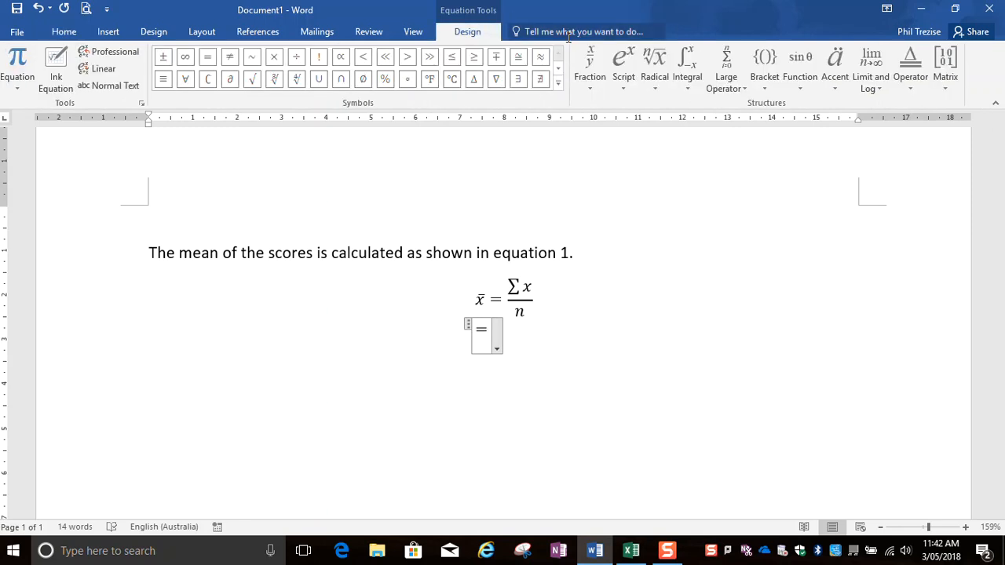
{"action": "left_click", "coordinate": [587, 57]}
{"action": "left_click", "coordinate": [613, 143]}
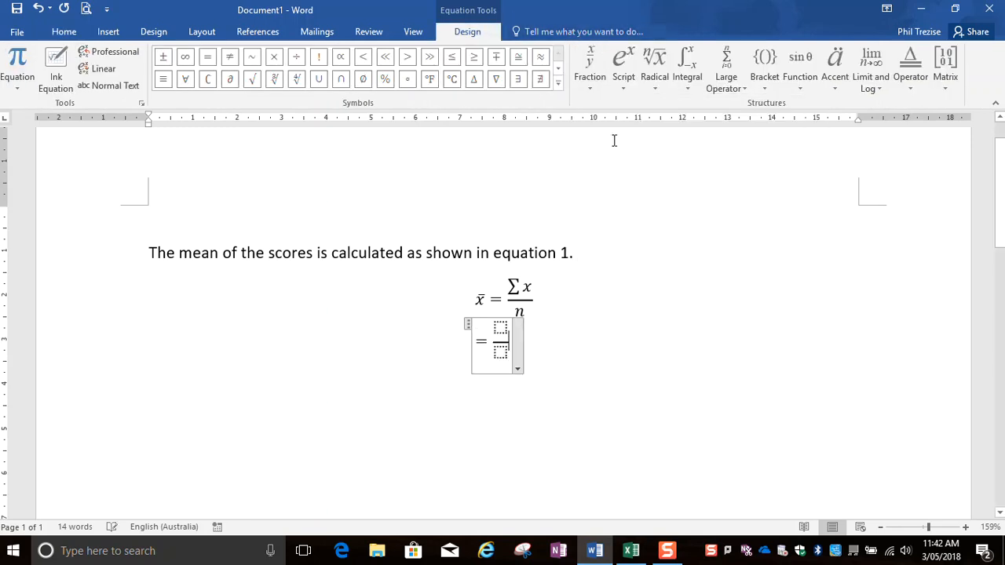
Check the sum and count in the Excel workbook, and fill the empty fraction in Word with 668 over 16.
{"action": "left_click", "coordinate": [631, 550]}
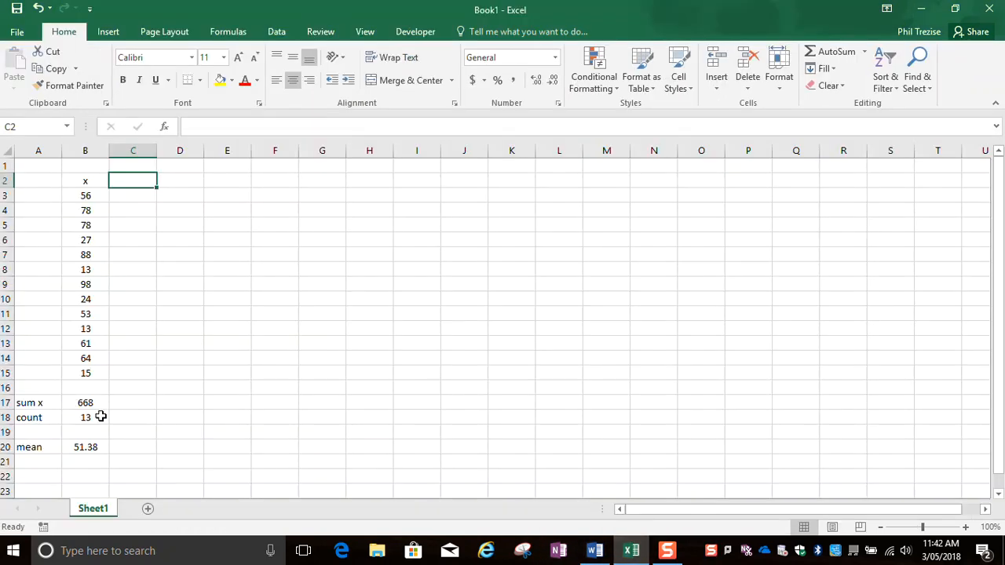
{"action": "left_click", "coordinate": [595, 550]}
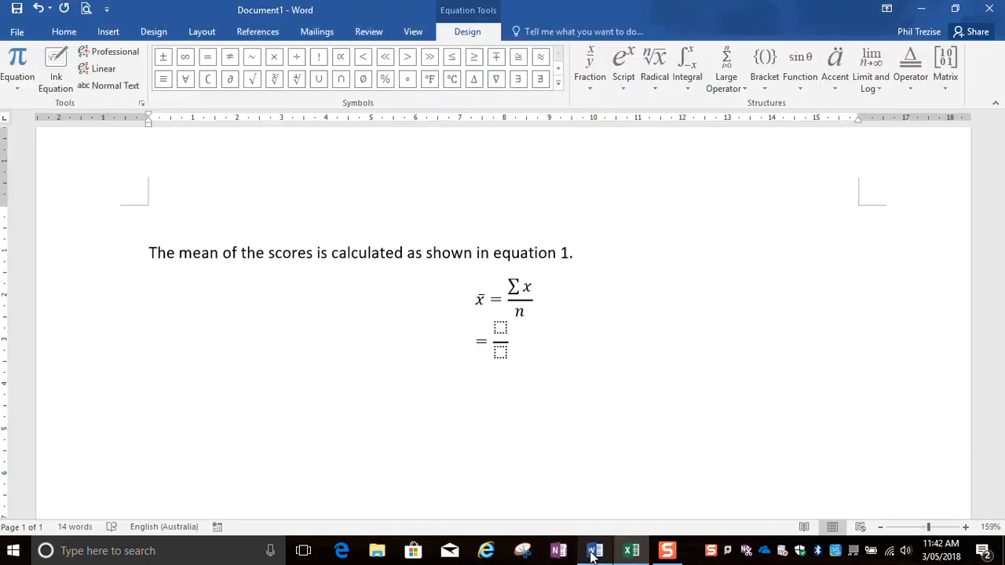
{"action": "left_click", "coordinate": [500, 330]}
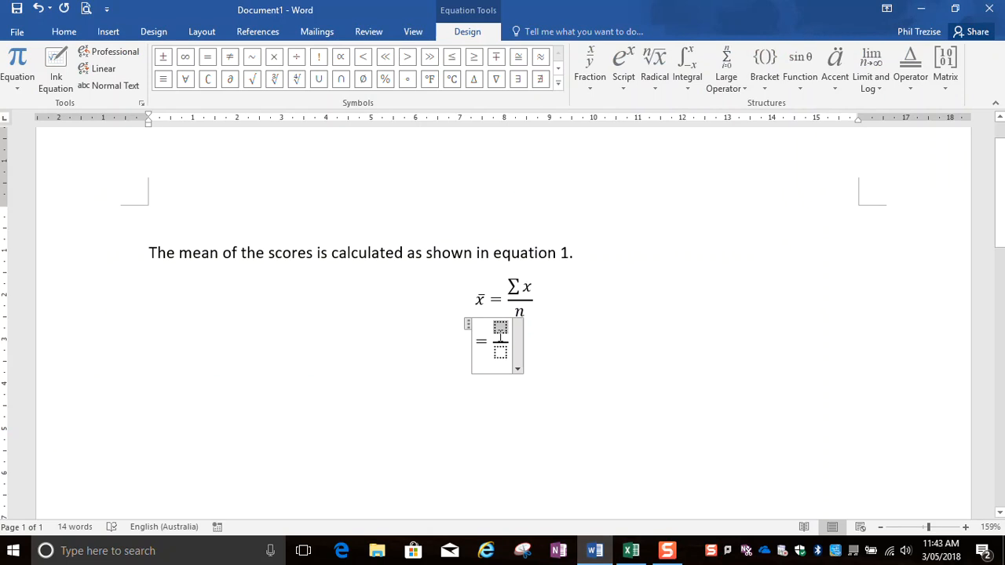
{"action": "type", "text": "668"}
{"action": "key", "text": "Down"}
{"action": "type", "text": "16"}
{"action": "key", "text": "Right"}
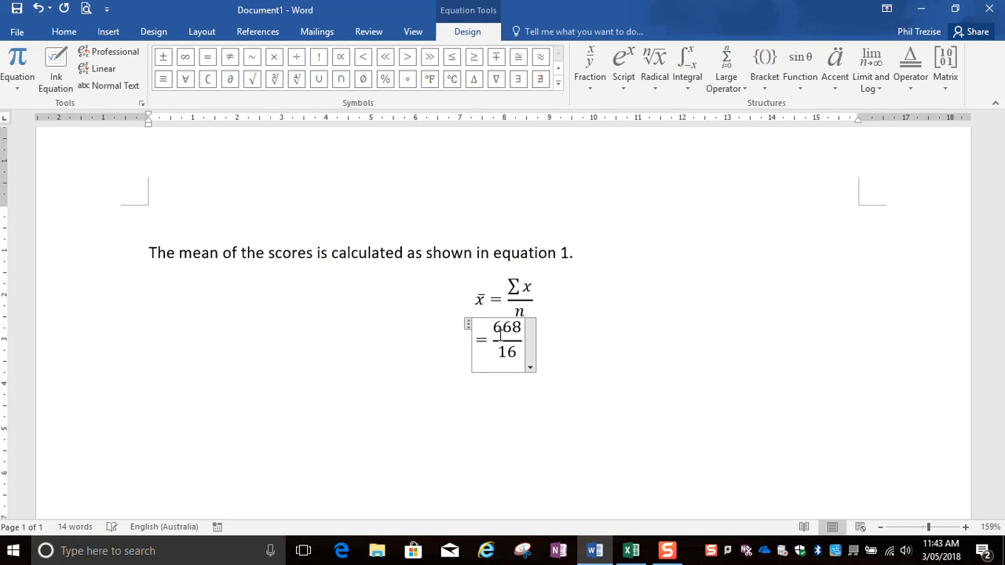
Add a third equation line reading "= 51.38", taking the mean from the Excel workbook.
{"action": "key", "text": "Return"}
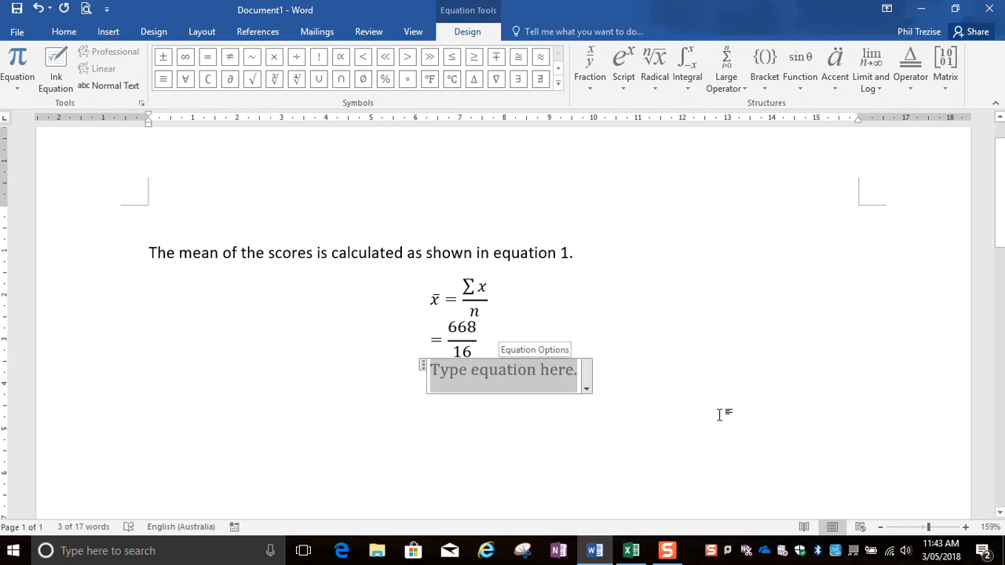
{"action": "type", "text": "="}
{"action": "left_click", "coordinate": [630, 551]}
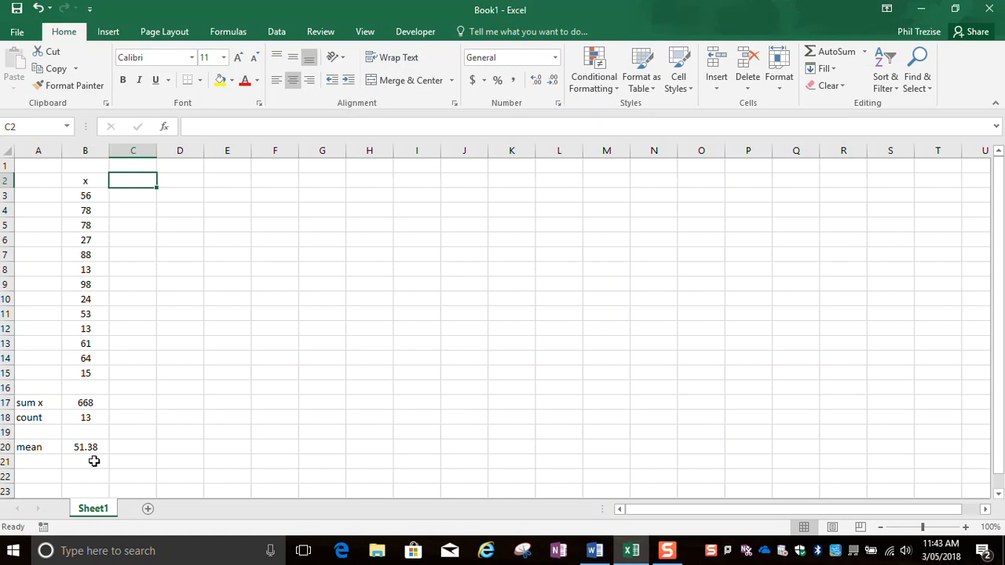
{"action": "left_click", "coordinate": [594, 550]}
{"action": "type", "text": "51.38"}
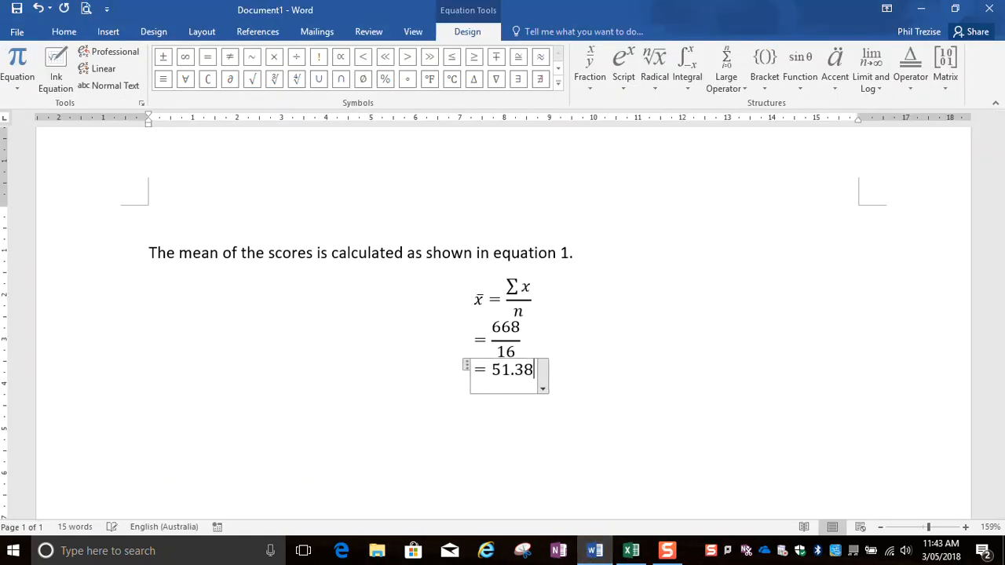
{"action": "left_click", "coordinate": [518, 446]}
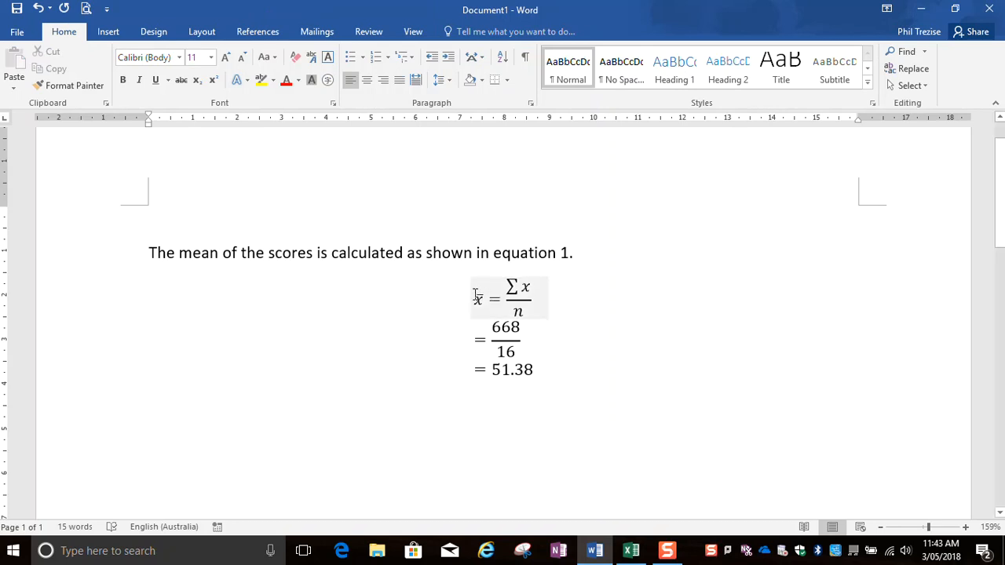
Align the three equation lines at their equals signs.
{"action": "left_click_drag", "start_coordinate": [473, 292], "coordinate": [529, 373]}
{"action": "right_click", "coordinate": [512, 333]}
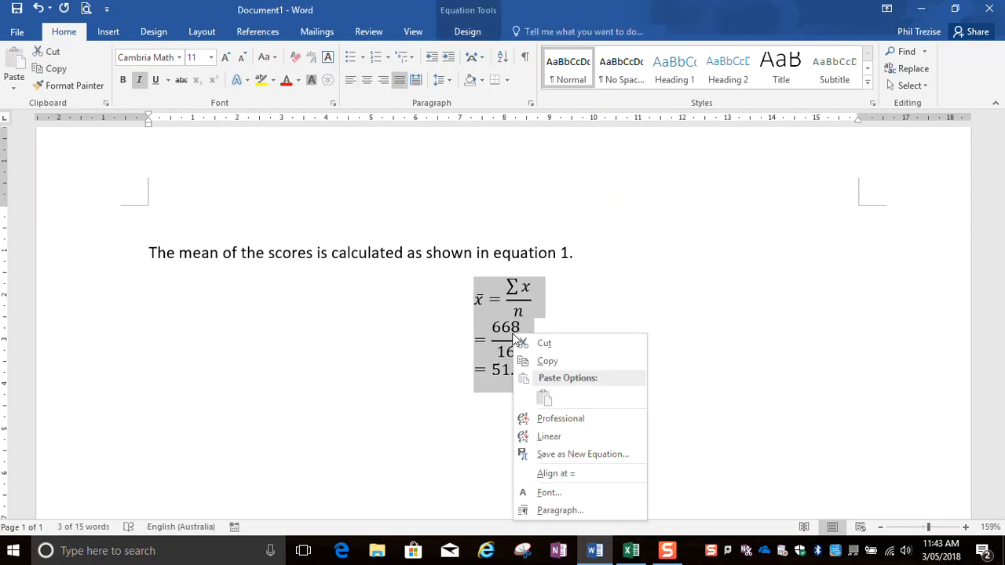
{"action": "left_click", "coordinate": [553, 475]}
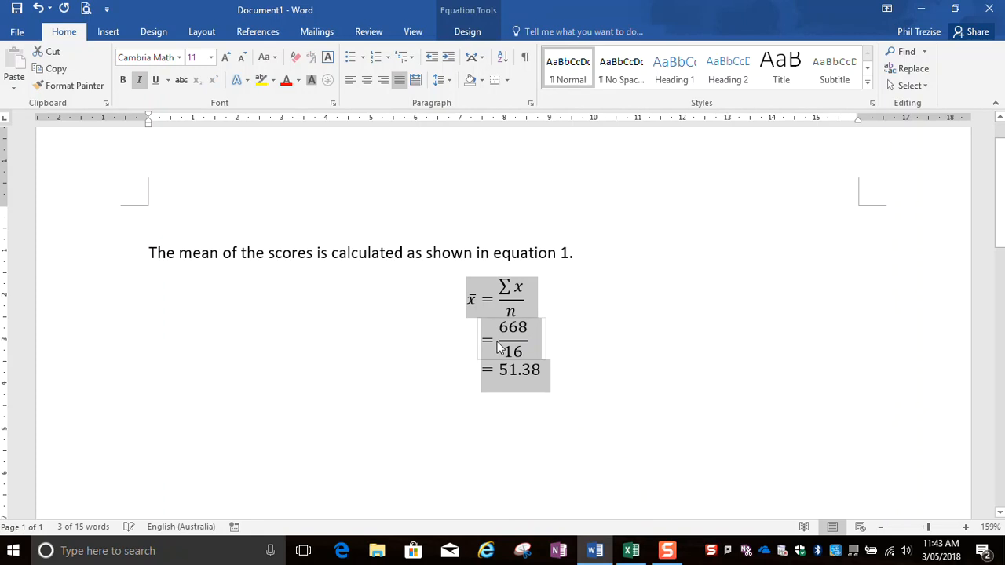
{"action": "left_click", "coordinate": [231, 460]}
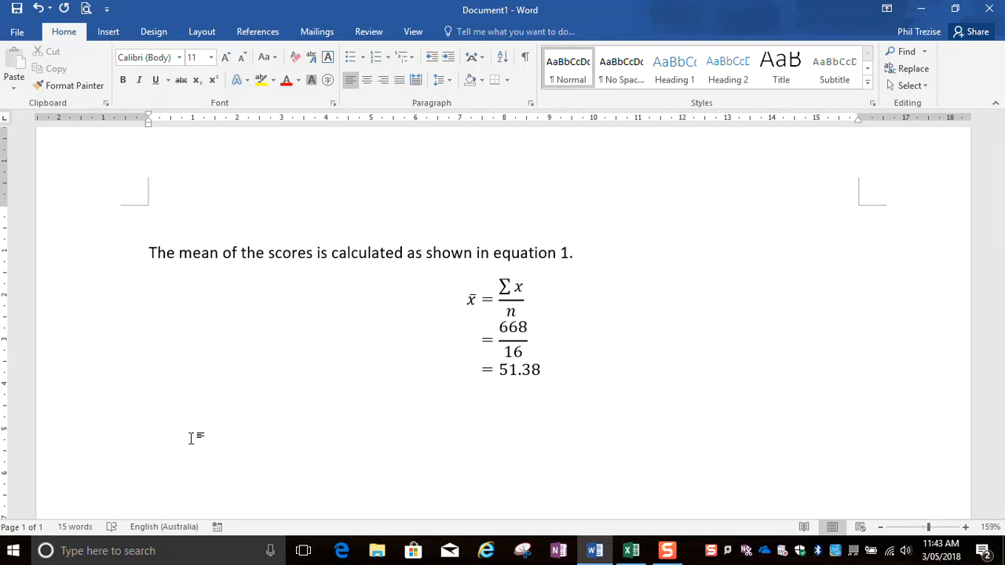
Switch to the Excel workbook and enter the label "st dev" in cell A21, below the mean label.
{"action": "left_click", "coordinate": [631, 551]}
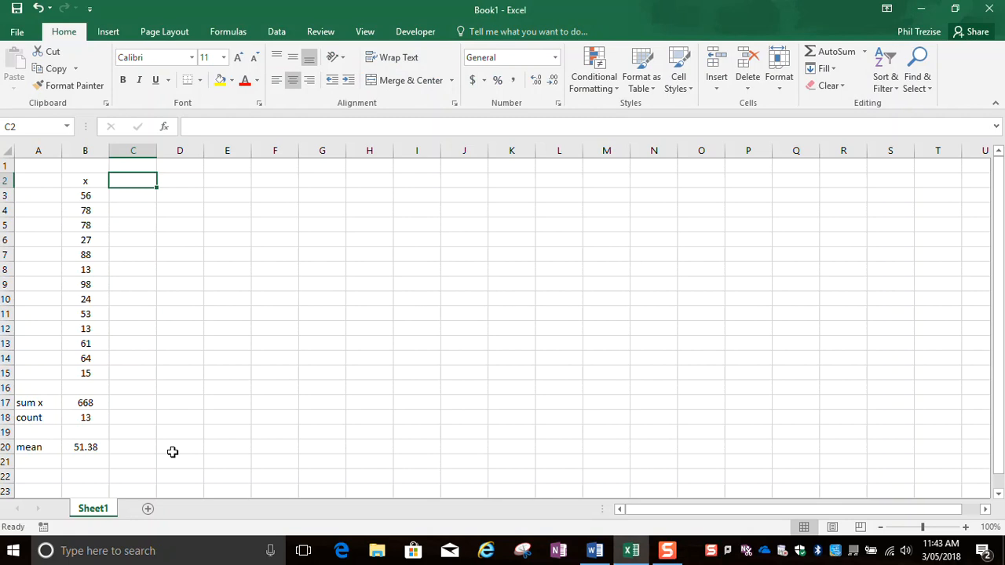
{"action": "left_click", "coordinate": [36, 464]}
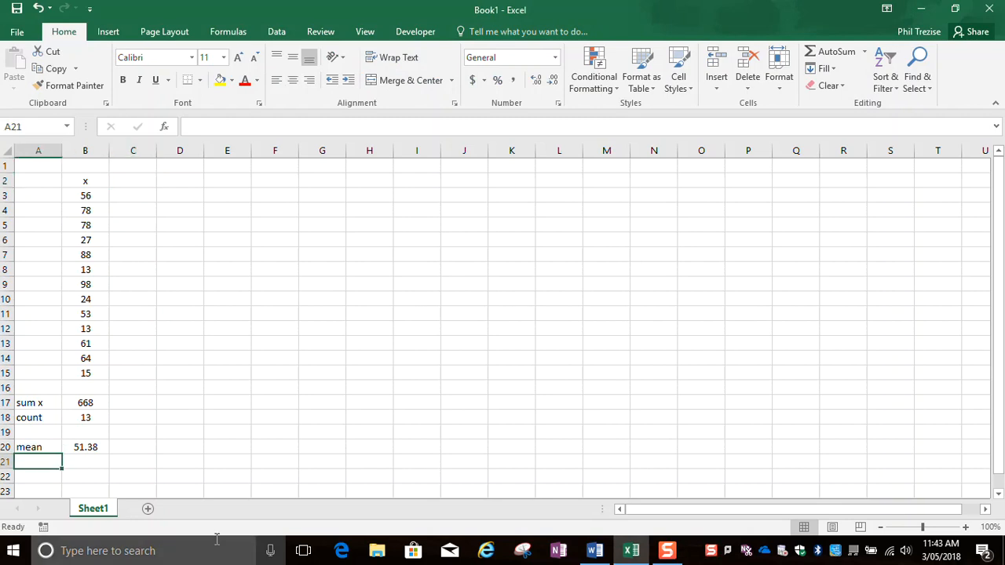
{"action": "type", "text": "st dev"}
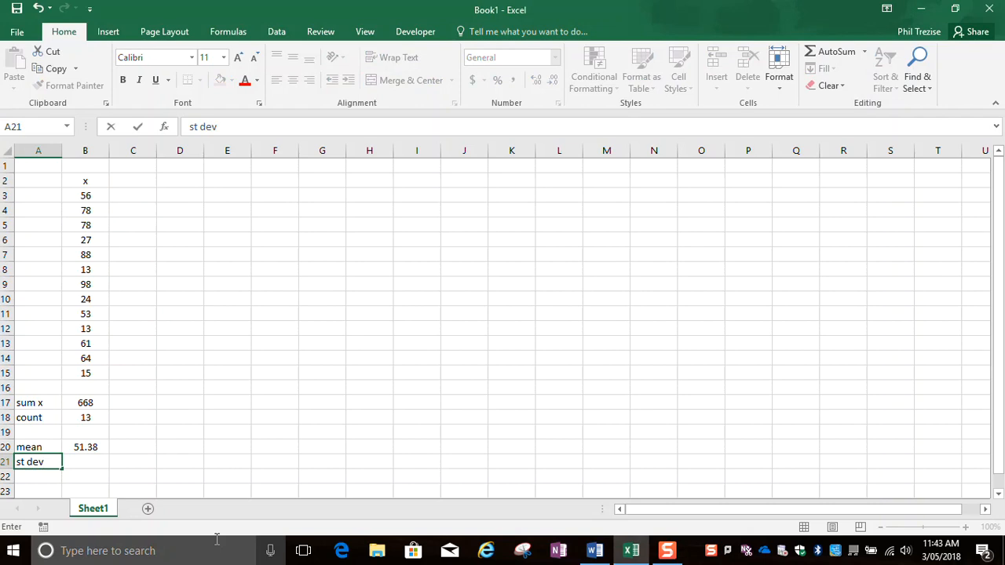
{"action": "key", "text": "Tab"}
Calculate the sample standard deviation of the scores in B3:B15 in cell B21 using STDEV.S.
{"action": "type", "text": "="}
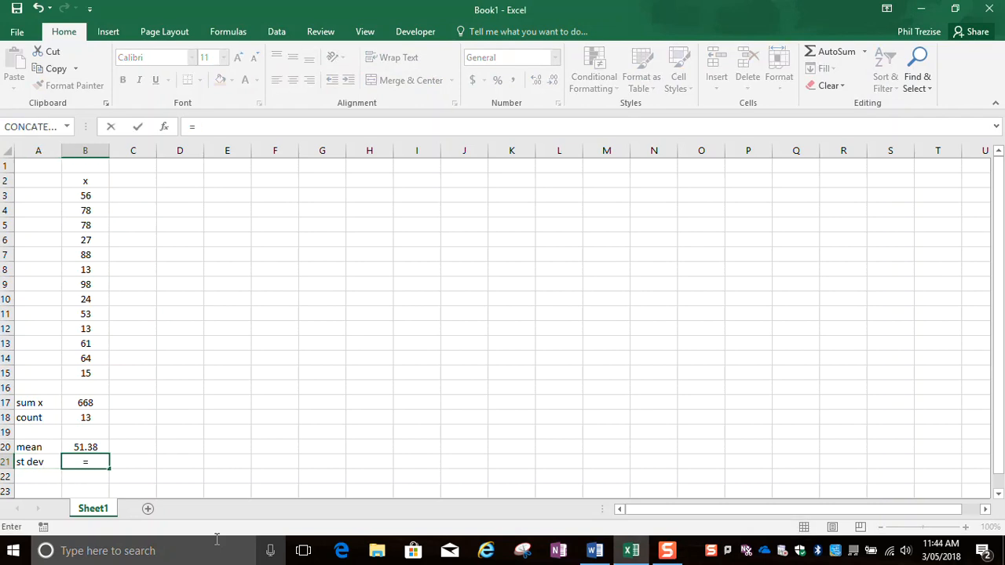
{"action": "type", "text": "st"}
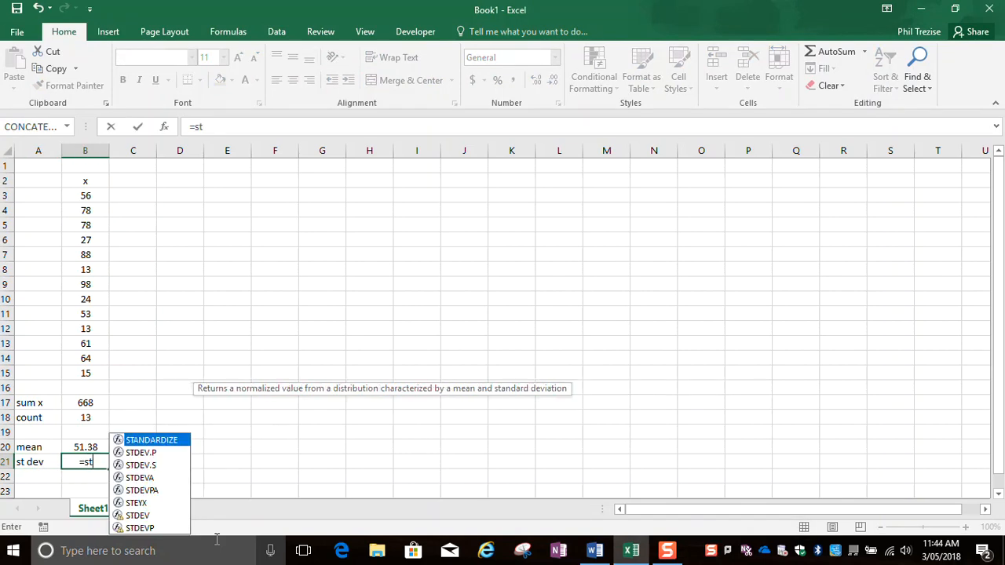
{"action": "left_click", "coordinate": [143, 466]}
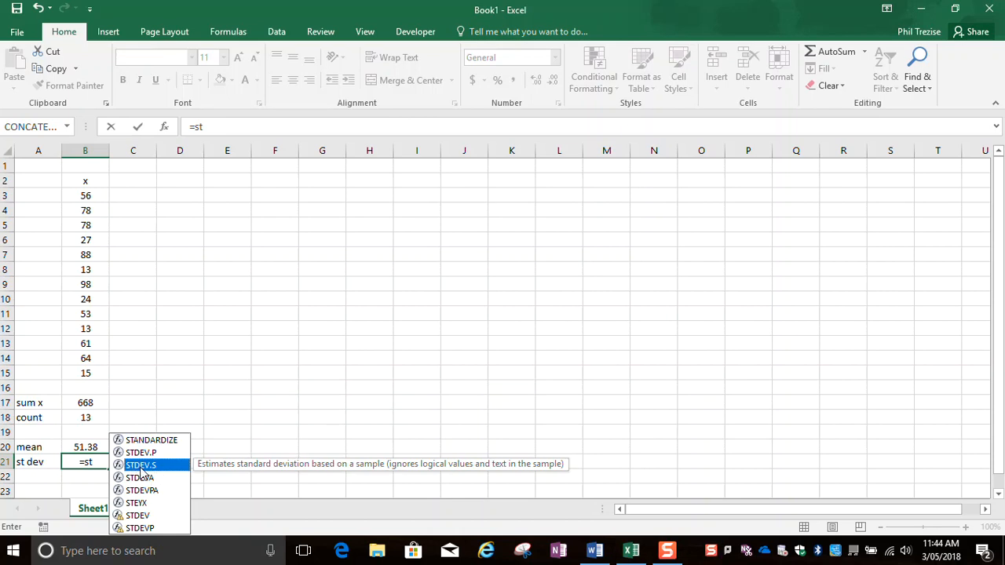
{"action": "double_click", "coordinate": [138, 468]}
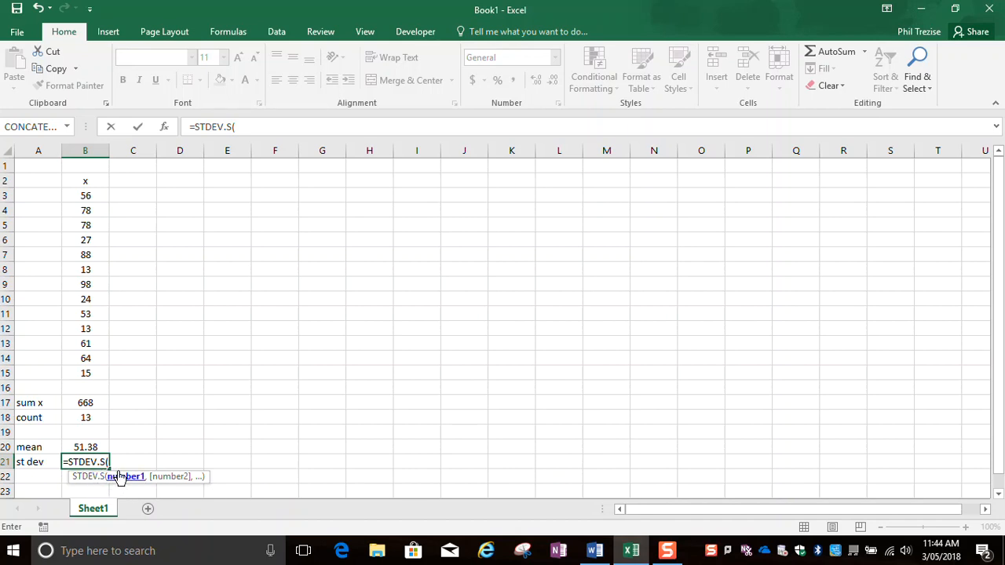
{"action": "left_click_drag", "start_coordinate": [99, 196], "coordinate": [83, 371]}
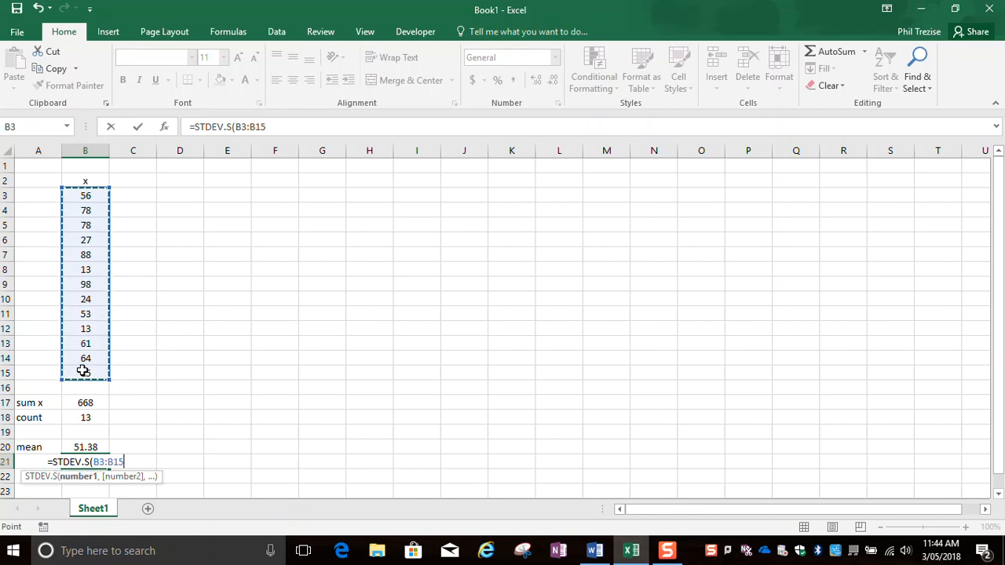
{"action": "type", "text": ")"}
{"action": "key", "text": "Return"}
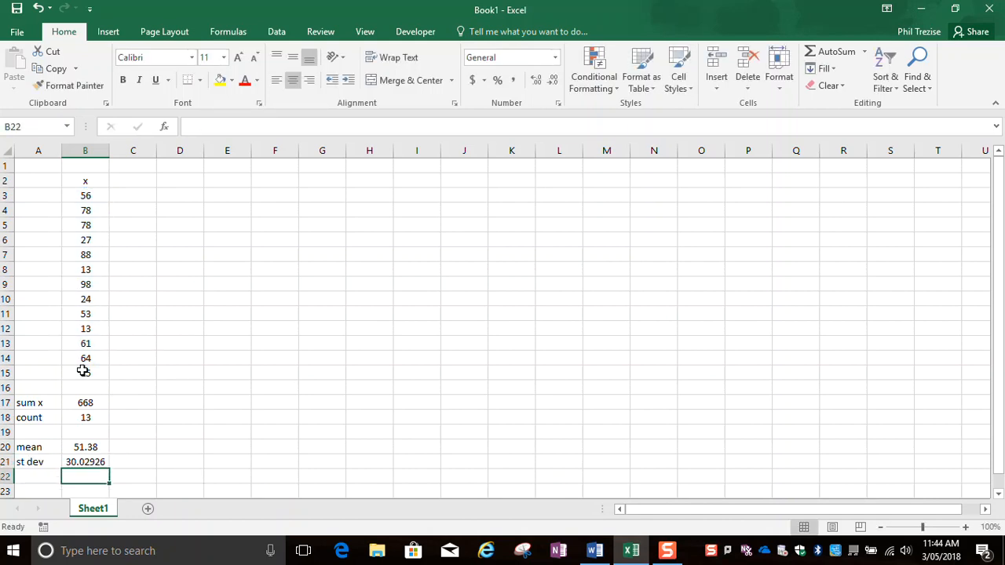
Format the standard deviation in B21 to show two decimal places.
{"action": "left_click", "coordinate": [104, 464]}
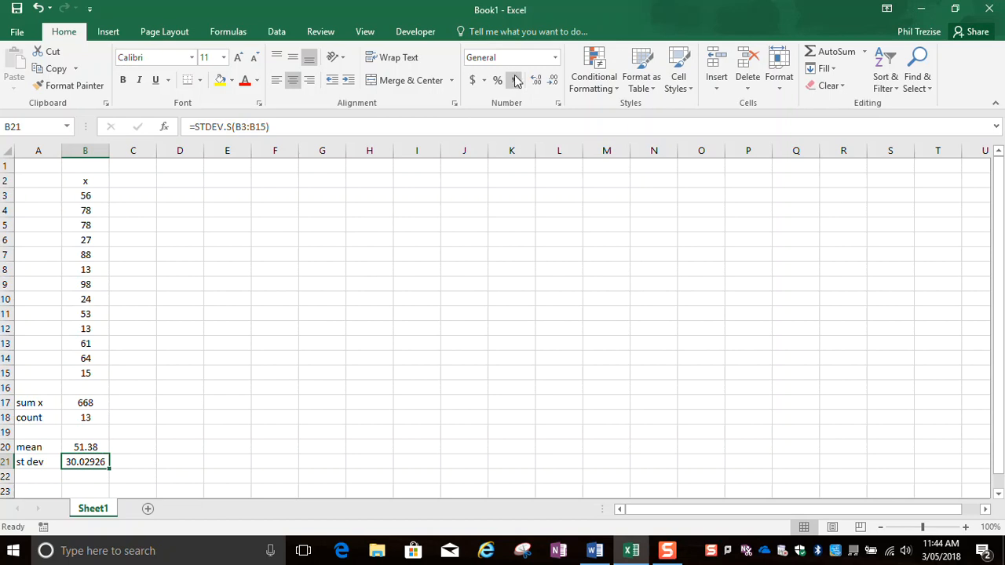
{"action": "left_click", "coordinate": [554, 85]}
{"action": "left_click", "coordinate": [554, 84]}
{"action": "left_click", "coordinate": [554, 85]}
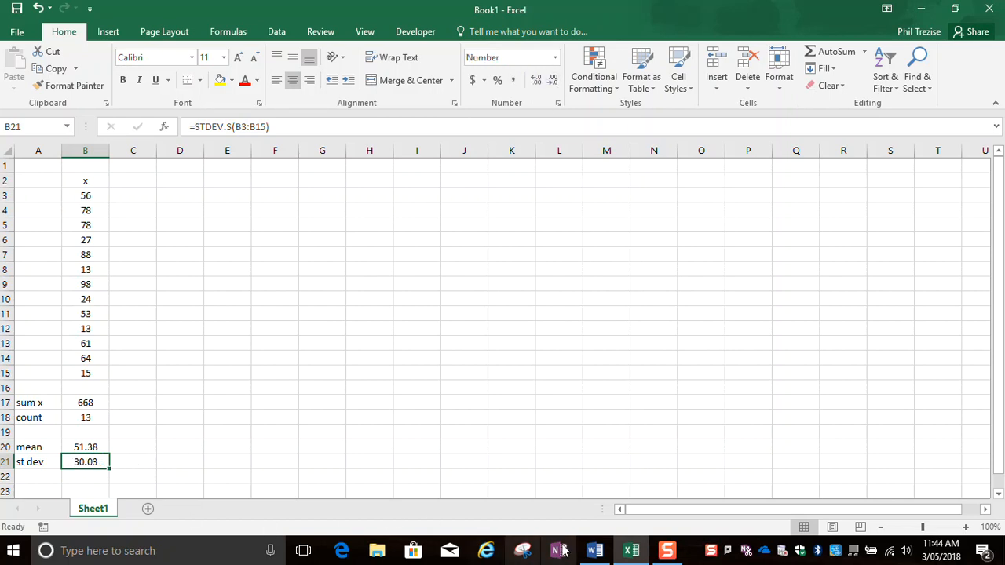
Switch to Word and insert a new equation below the mean calculation, beginning with "σ =".
{"action": "left_click", "coordinate": [596, 551]}
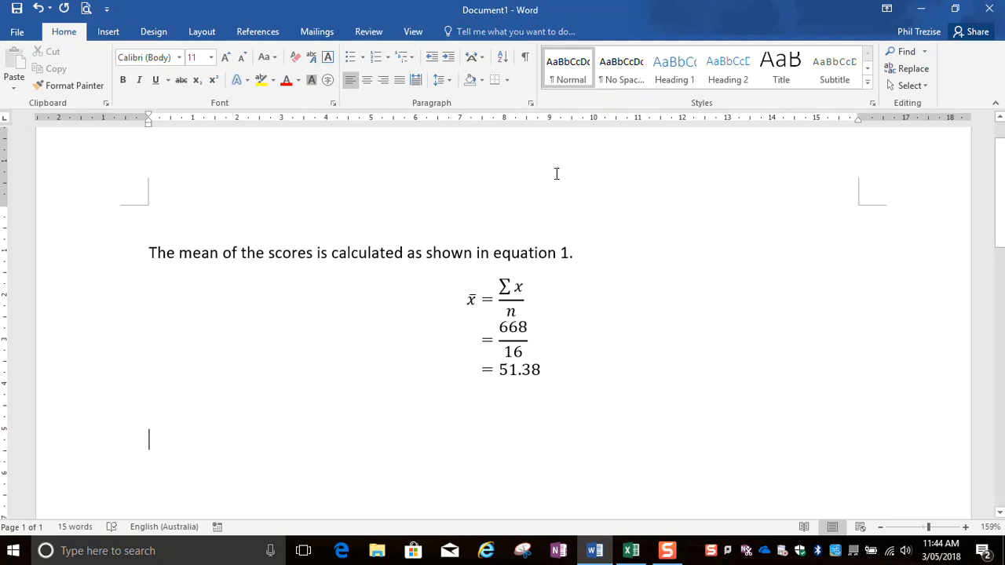
{"action": "left_click", "coordinate": [118, 34]}
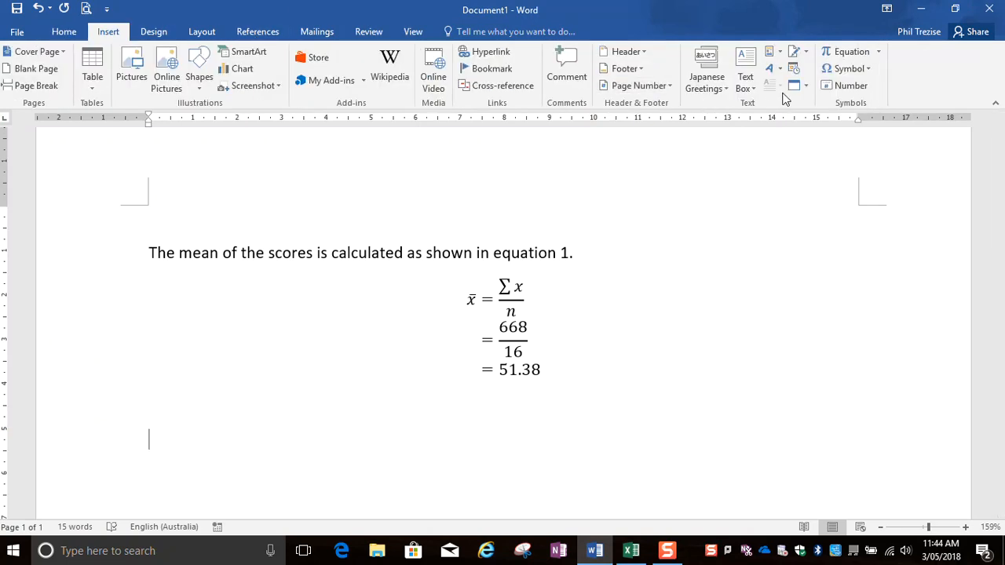
{"action": "left_click", "coordinate": [849, 52]}
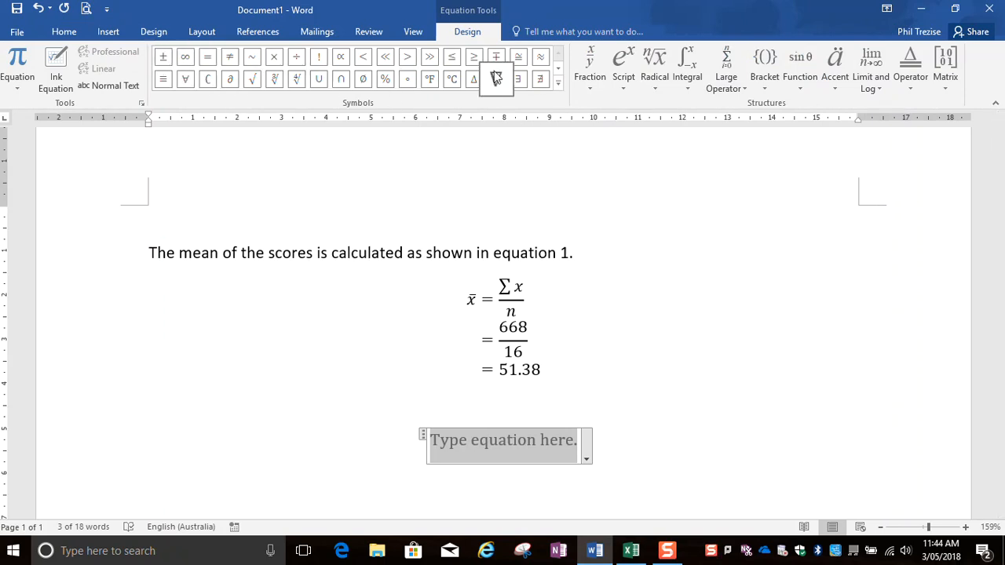
{"action": "left_click", "coordinate": [558, 81]}
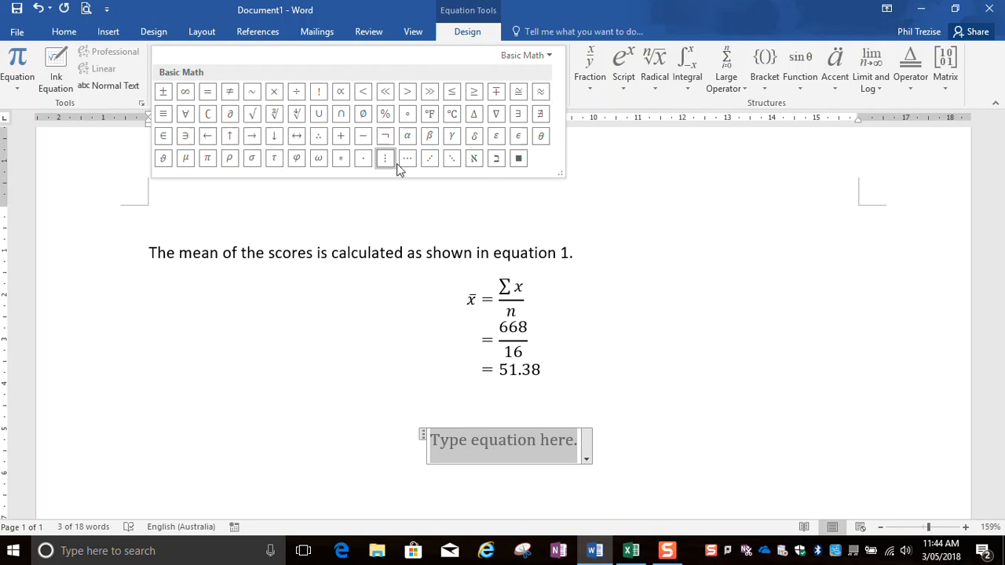
{"action": "left_click", "coordinate": [549, 56]}
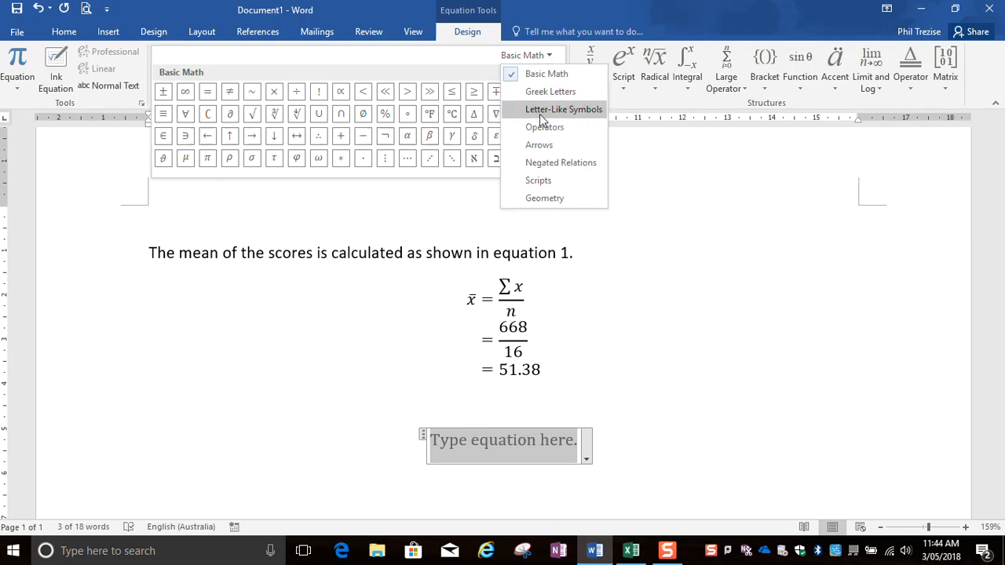
{"action": "left_click", "coordinate": [549, 92]}
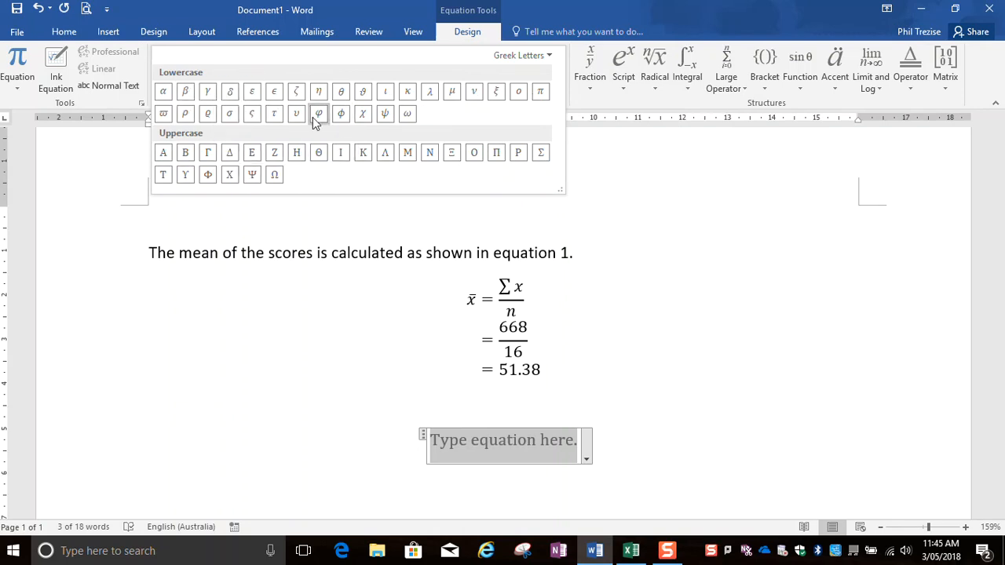
{"action": "left_click", "coordinate": [230, 122]}
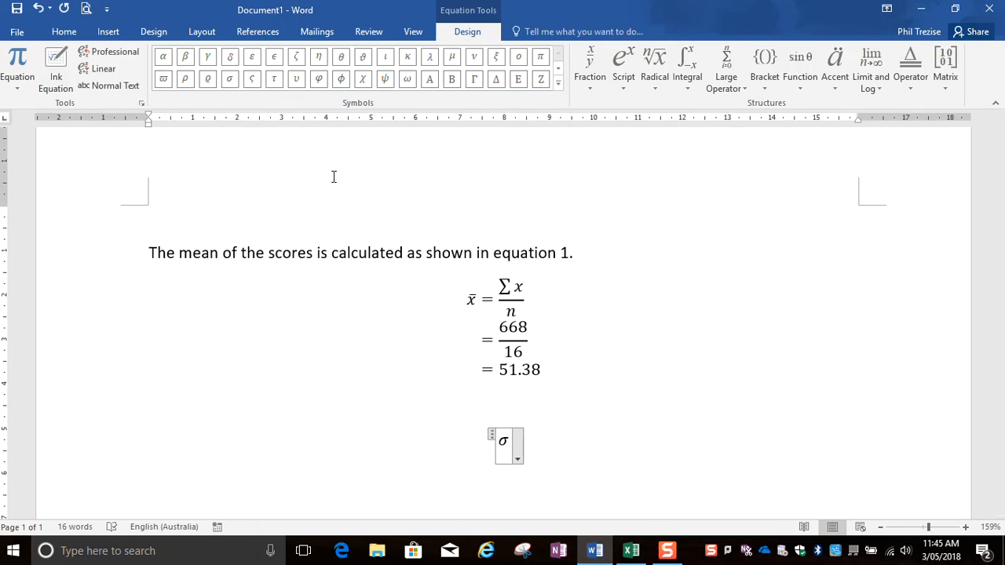
{"action": "type", "text": "="}
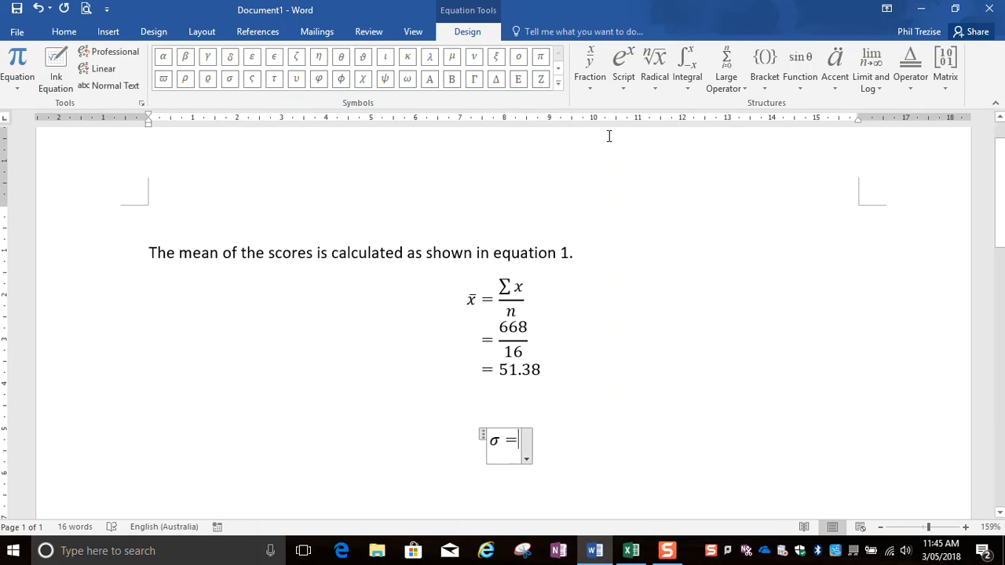
Add a square root after the equals sign and place an empty stacked fraction inside it.
{"action": "left_click", "coordinate": [654, 76]}
{"action": "left_click", "coordinate": [666, 154]}
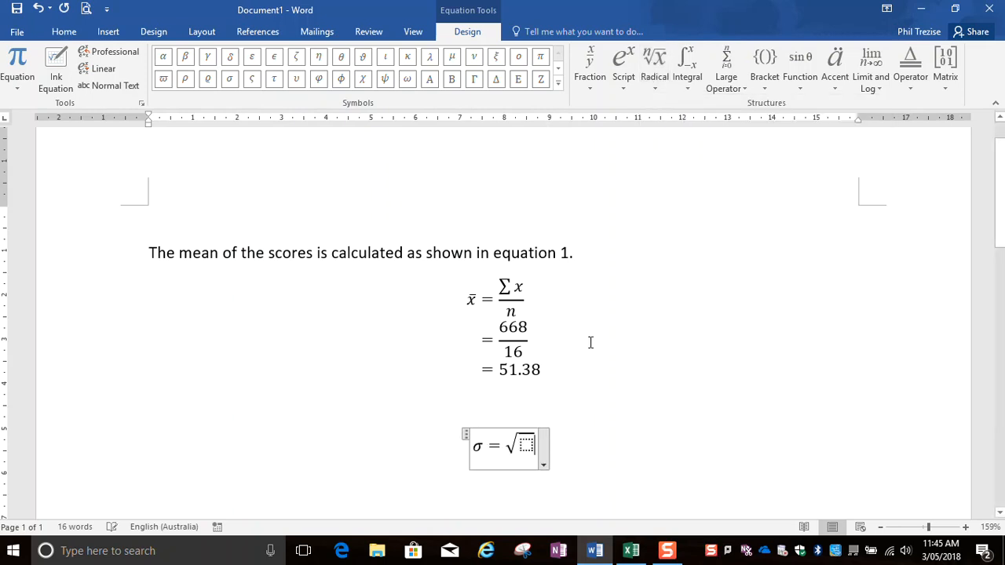
{"action": "left_click", "coordinate": [526, 446]}
{"action": "left_click", "coordinate": [590, 76]}
{"action": "left_click", "coordinate": [597, 141]}
{"action": "left_click", "coordinate": [522, 451]}
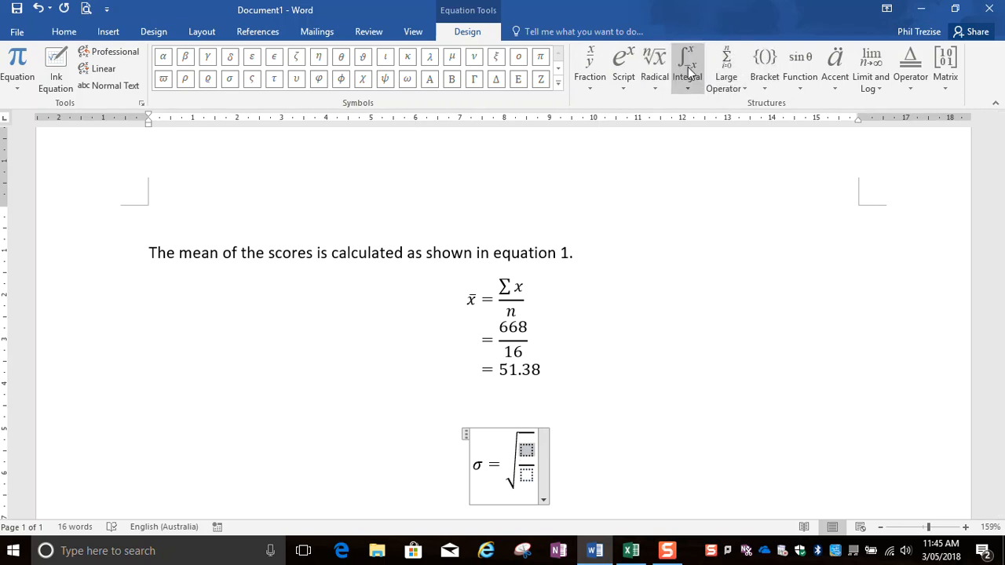
Fill the fraction's numerator with a summation sign without limits followed by the bracketed term (x − x̄).
{"action": "left_click", "coordinate": [723, 70]}
{"action": "left_click", "coordinate": [724, 149]}
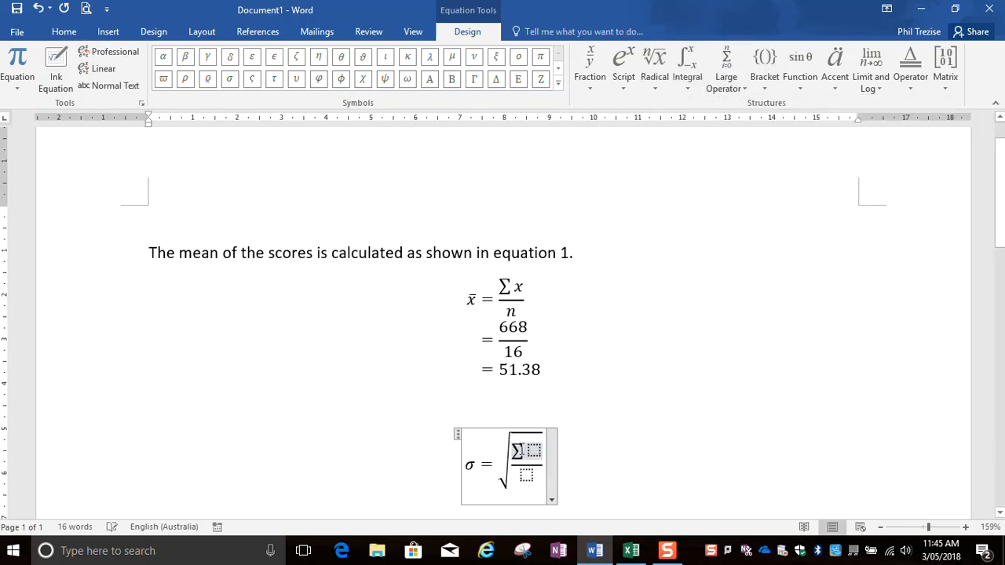
{"action": "type", "text": "()"}
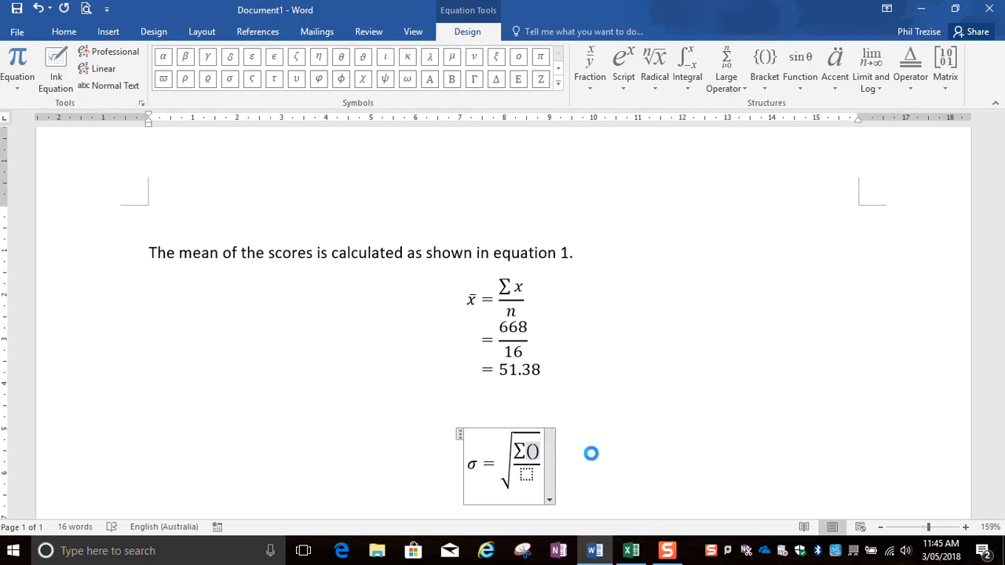
{"action": "key", "text": "space"}
{"action": "key", "text": "Left"}
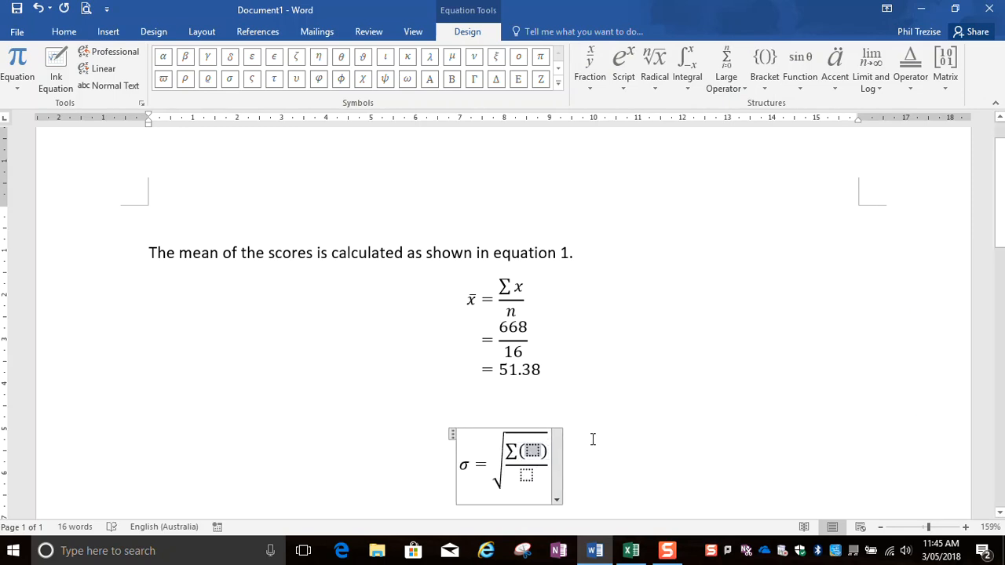
{"action": "type", "text": "x-"}
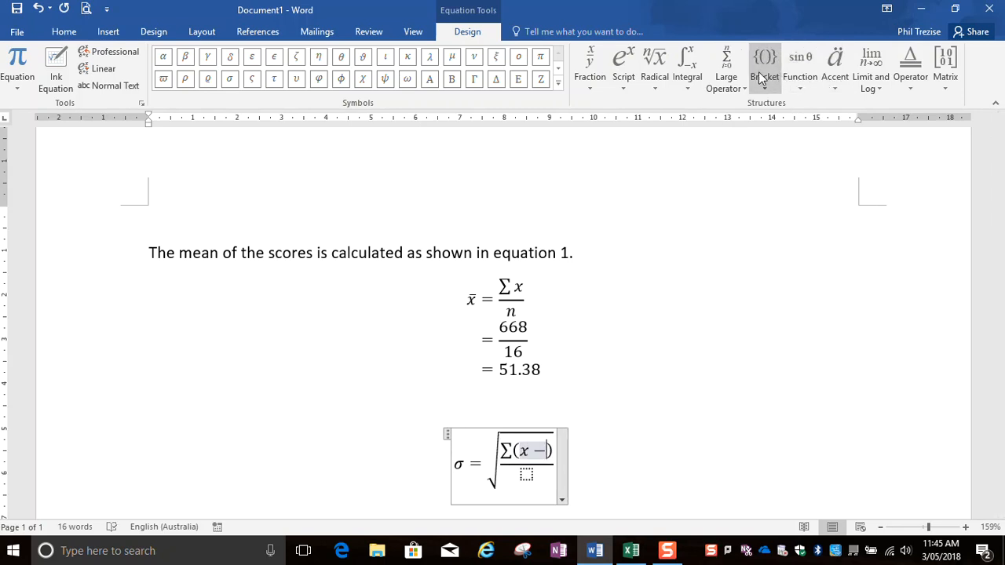
{"action": "left_click", "coordinate": [835, 70]}
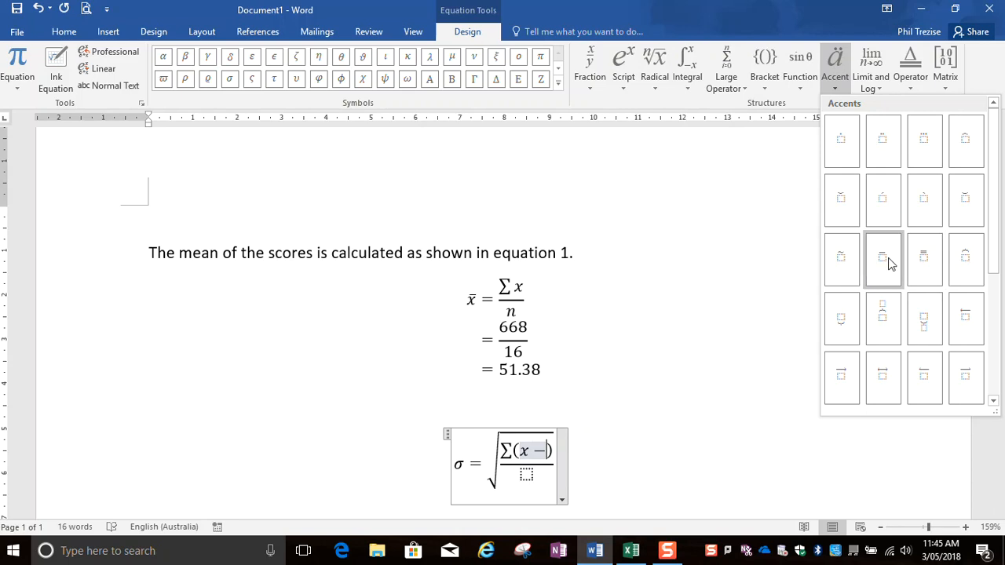
{"action": "left_click", "coordinate": [894, 261]}
{"action": "type", "text": "x̄"}
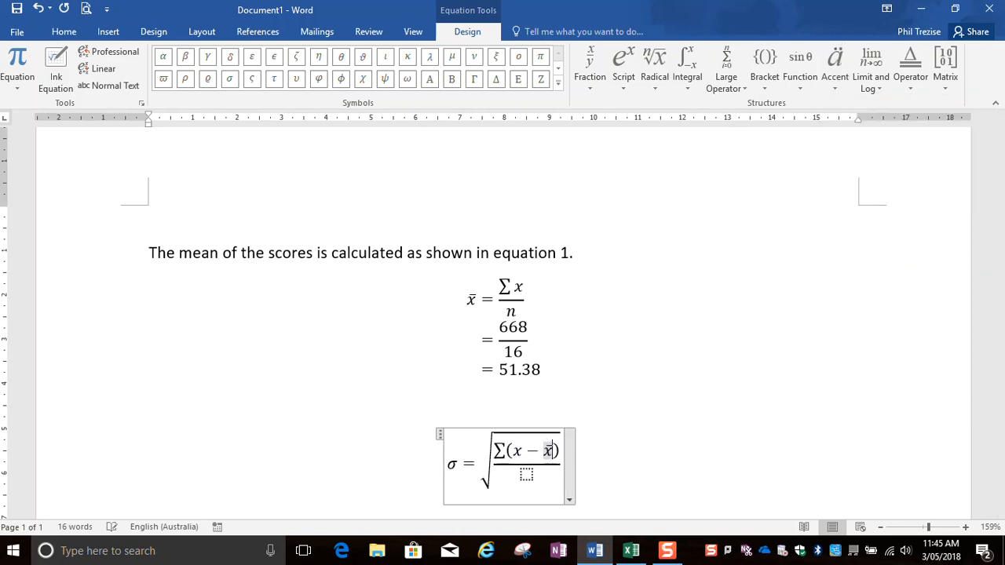
{"action": "key", "text": "Right"}
{"action": "key", "text": "Right"}
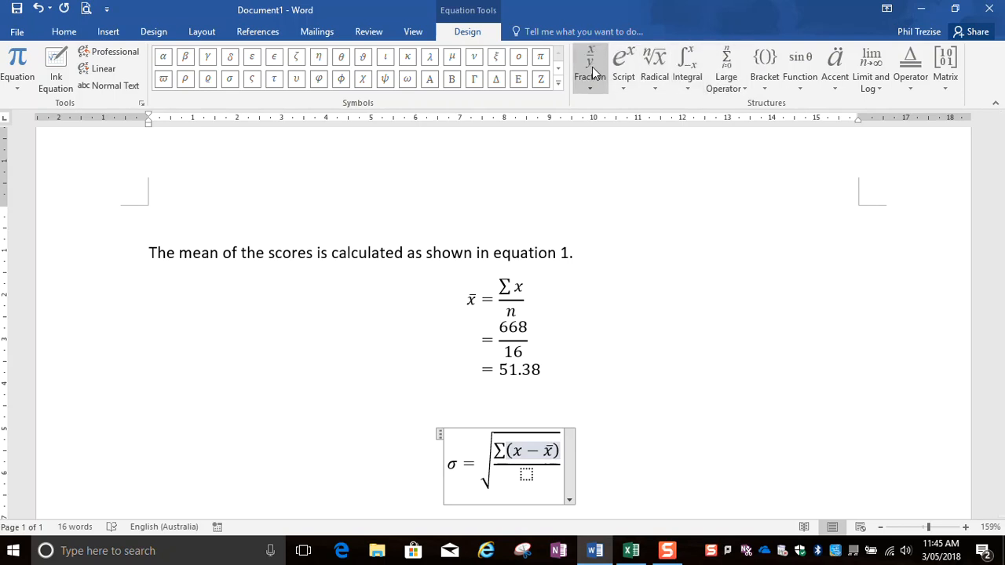
{"action": "left_click", "coordinate": [625, 74]}
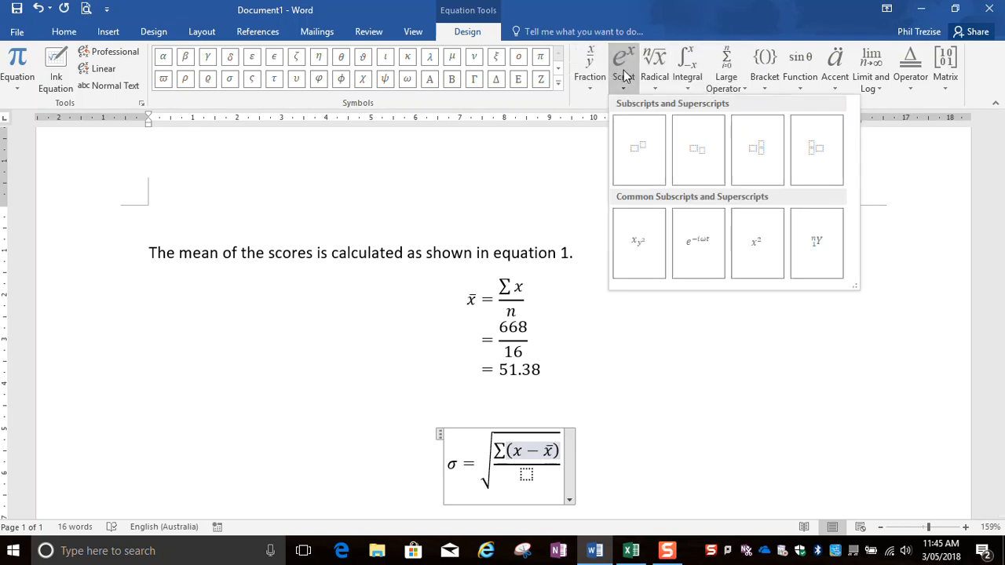
{"action": "left_click", "coordinate": [640, 148]}
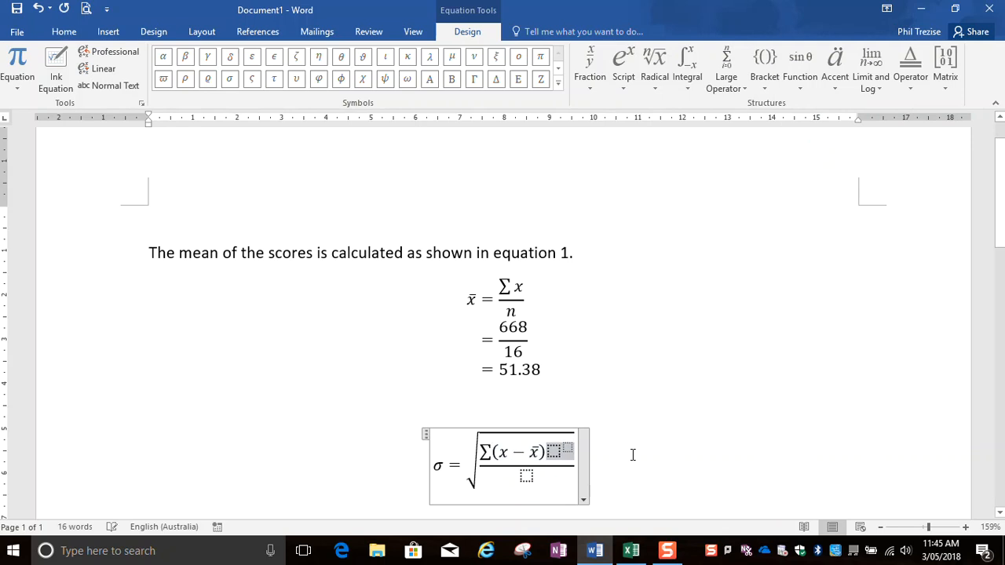
{"action": "key", "text": "BackSpace"}
Square the bracketed term in the numerator and fill the fraction's denominator with n − 1.
{"action": "key", "text": "Right"}
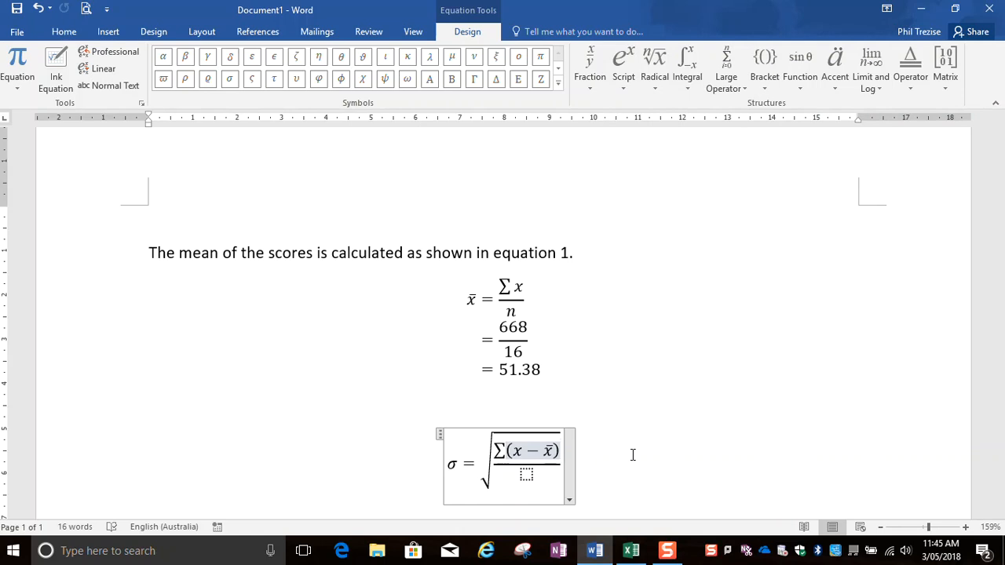
{"action": "type", "text": "^2"}
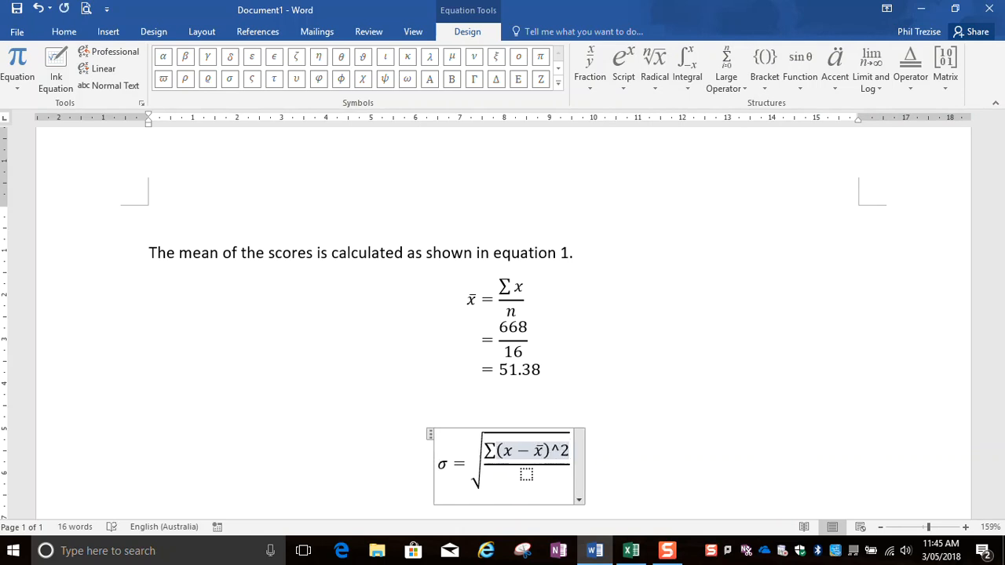
{"action": "key", "text": "space"}
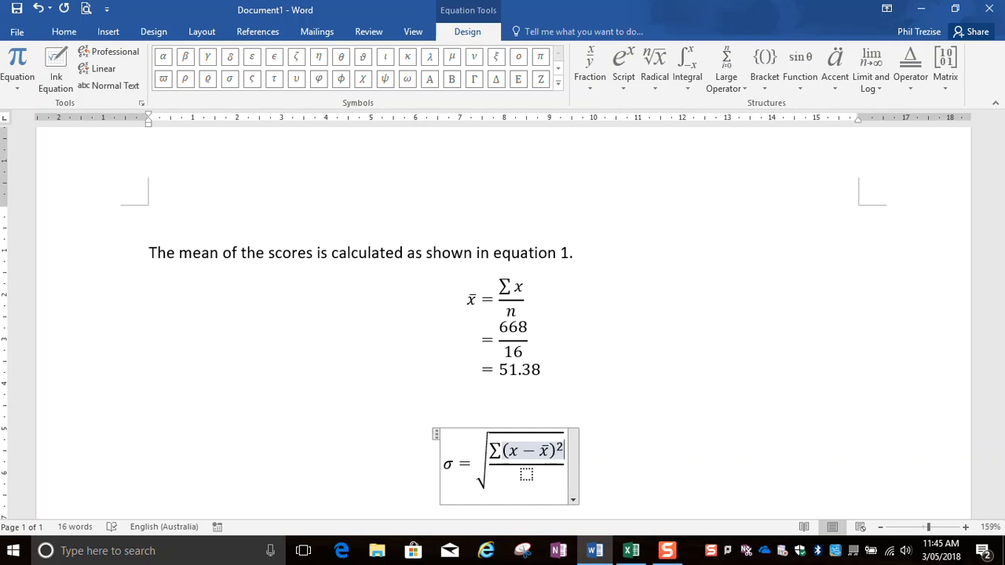
{"action": "key", "text": "Down"}
{"action": "type", "text": "n-1"}
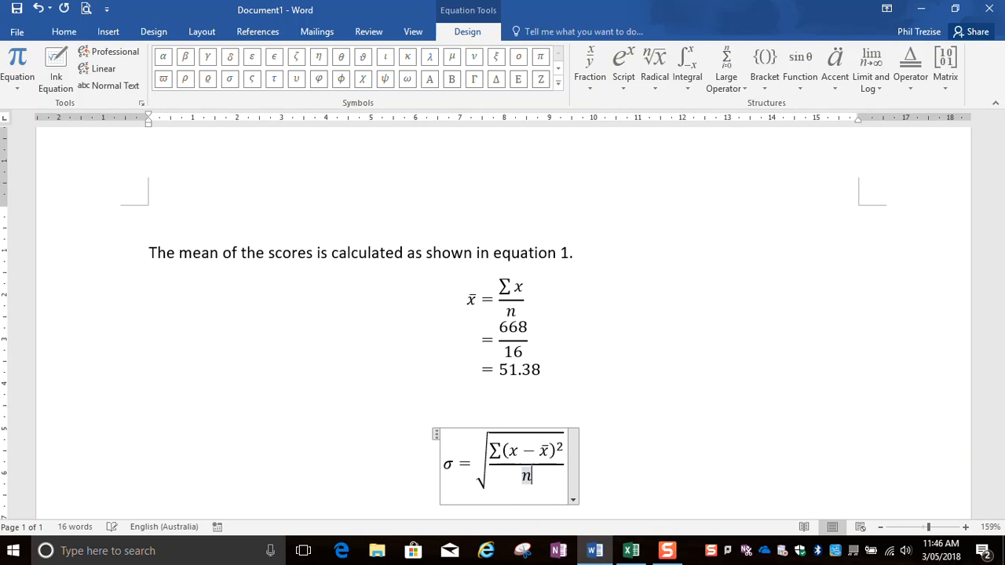
{"action": "key", "text": "Right"}
{"action": "key", "text": "Right"}
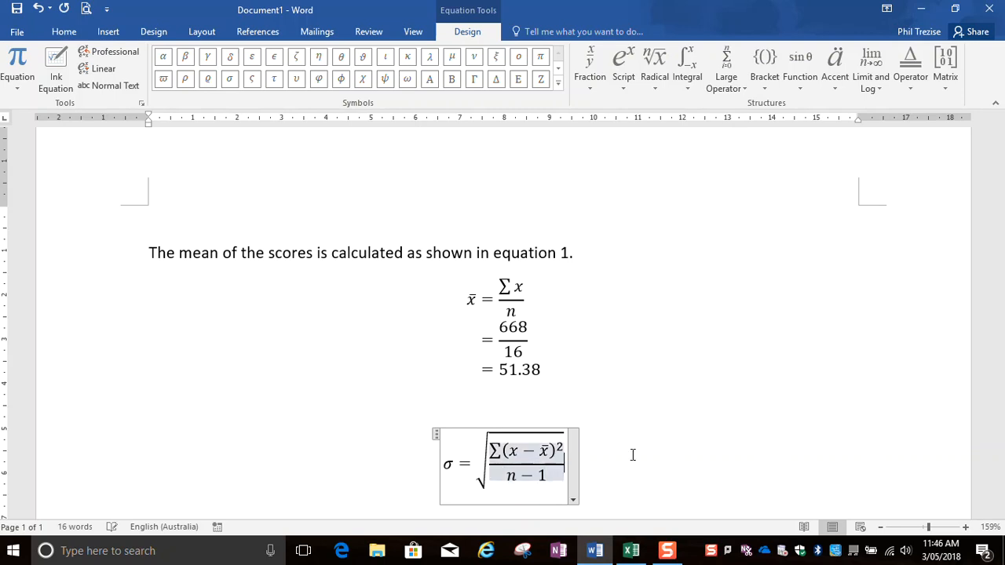
Start a second line of the standard deviation equation with "=" and copy the whole square-root expression after it.
{"action": "key", "text": "Return"}
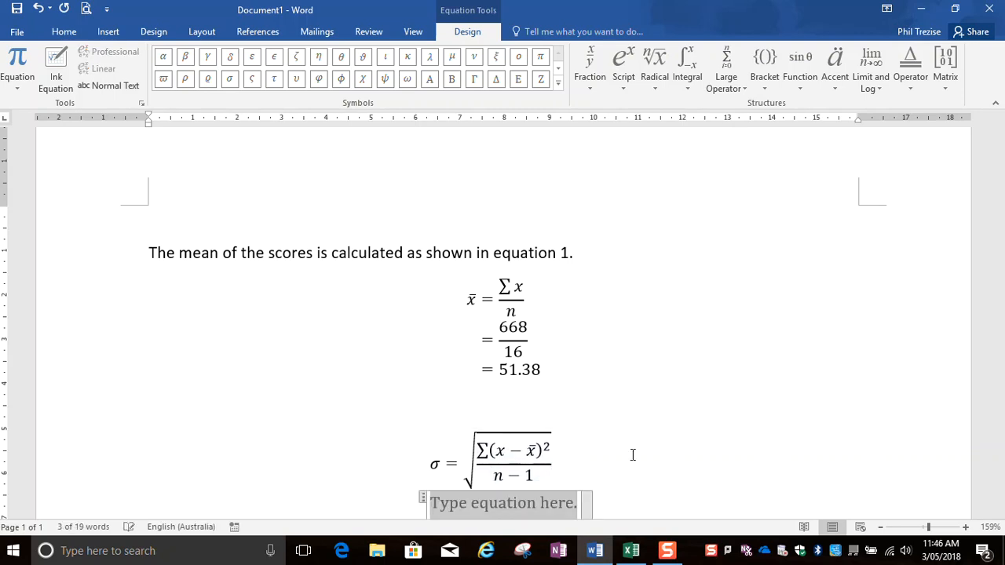
{"action": "type", "text": "="}
{"action": "scroll", "coordinate": [643, 455], "scroll_direction": "down", "scroll_amount": 3}
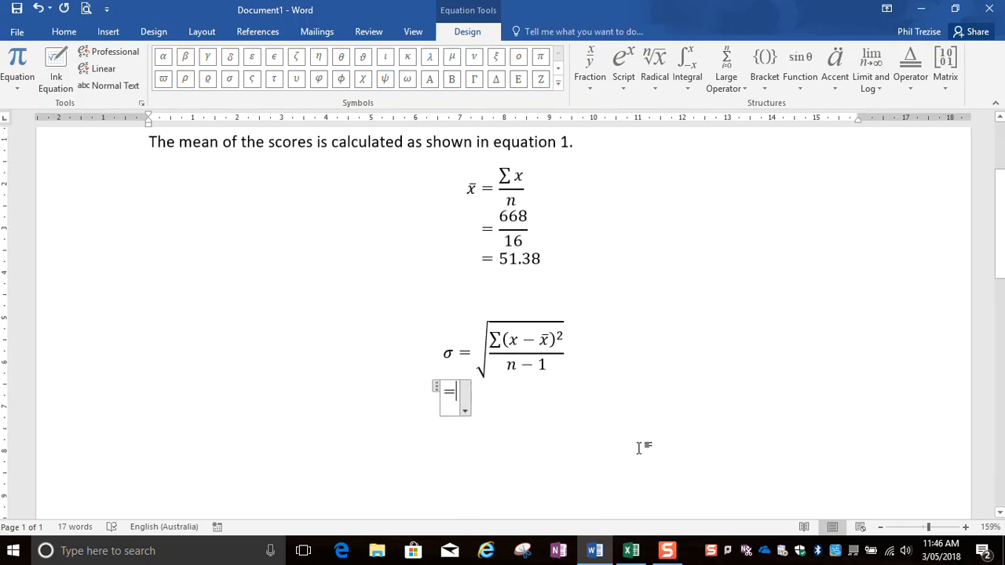
{"action": "left_click", "coordinate": [475, 351]}
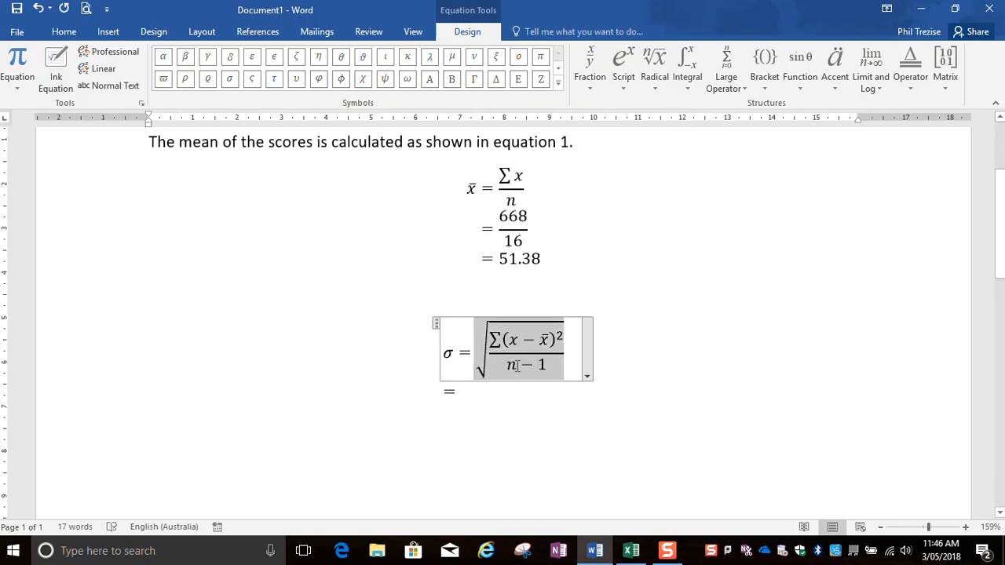
{"action": "left_click", "coordinate": [463, 396]}
{"action": "key", "text": "ctrl+v"}
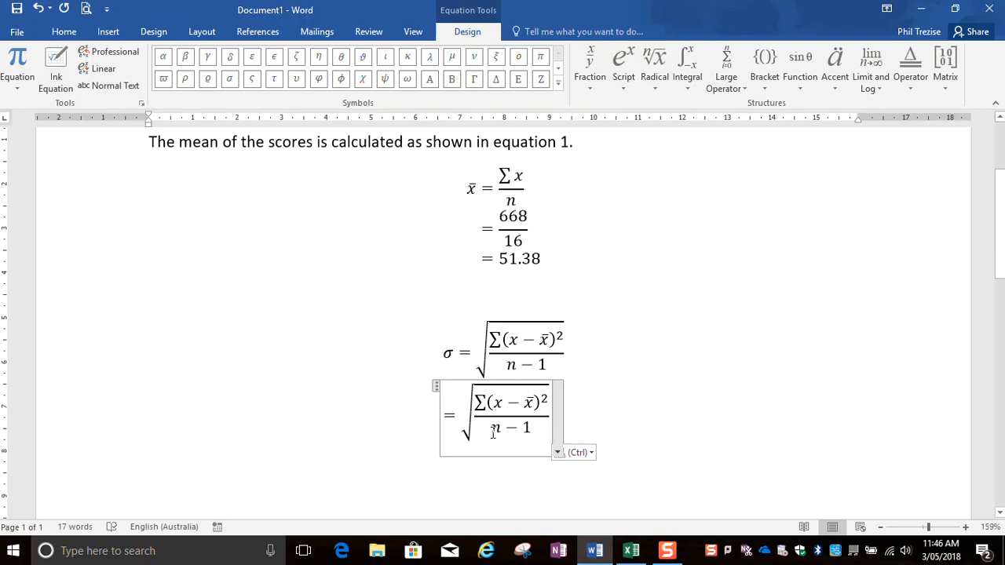
Look up the count of scores in Excel and replace n with 13 in the denominator of the Word equation's second line.
{"action": "left_click", "coordinate": [631, 550]}
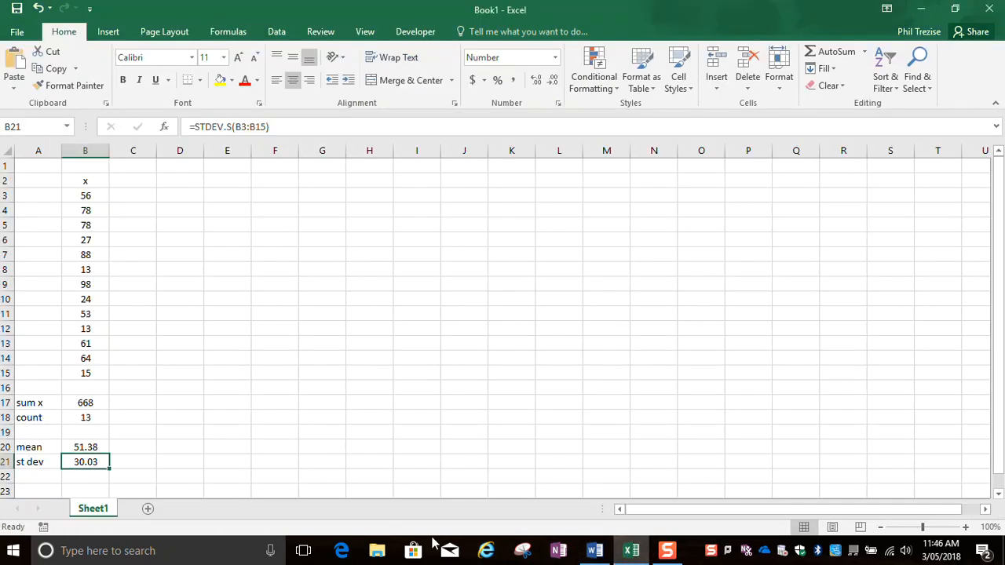
{"action": "left_click", "coordinate": [594, 551]}
{"action": "double_click", "coordinate": [497, 428]}
{"action": "type", "text": "13 − 1"}
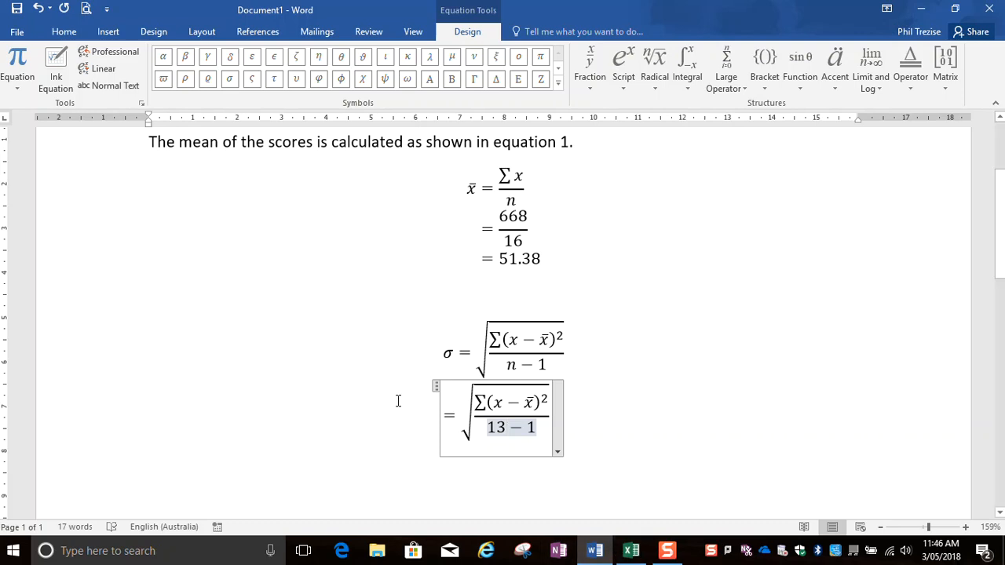
Switch to Excel and enter the heading "dev" in C2, beside the x column heading.
{"action": "left_click", "coordinate": [628, 554]}
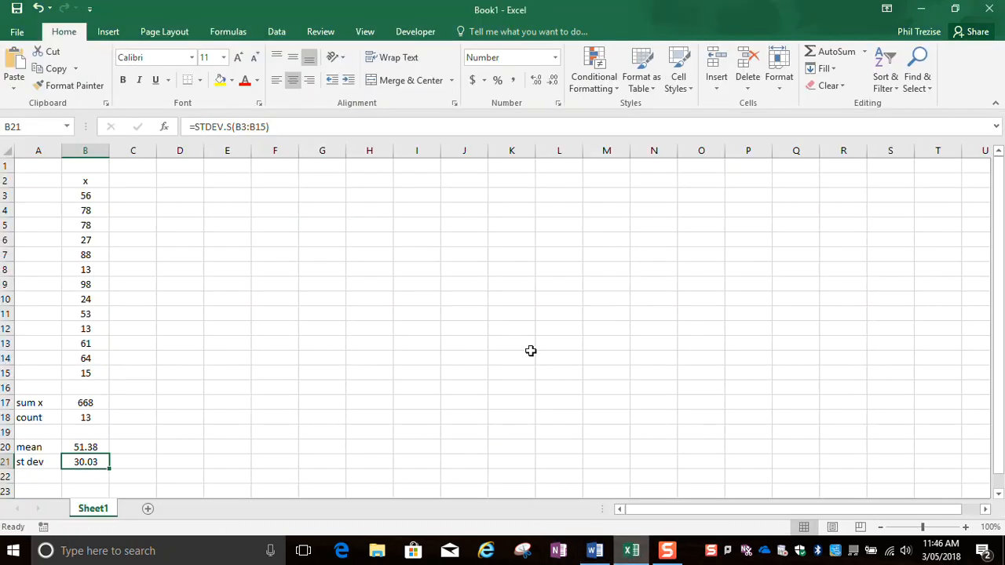
{"action": "left_click", "coordinate": [136, 181]}
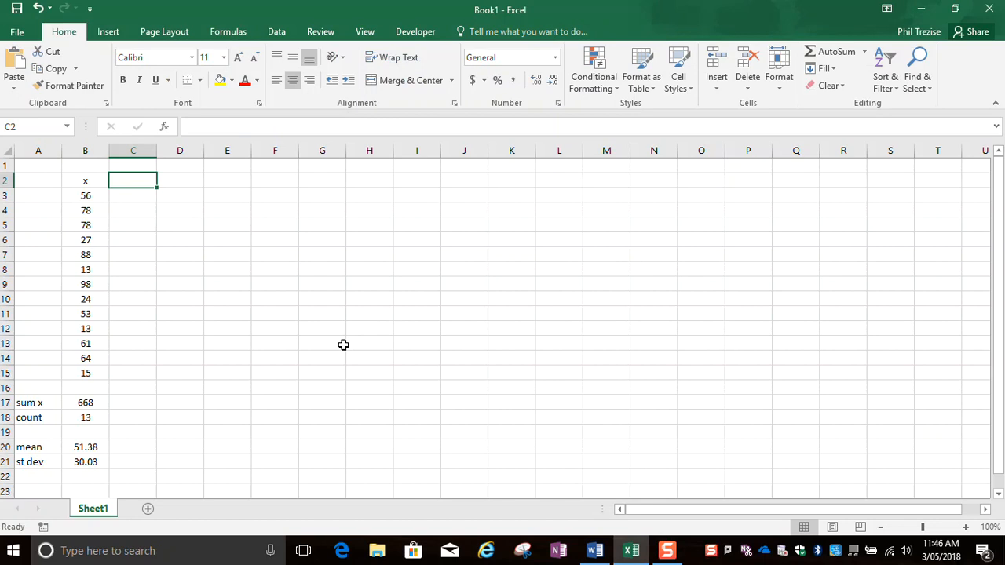
{"action": "type", "text": "dev"}
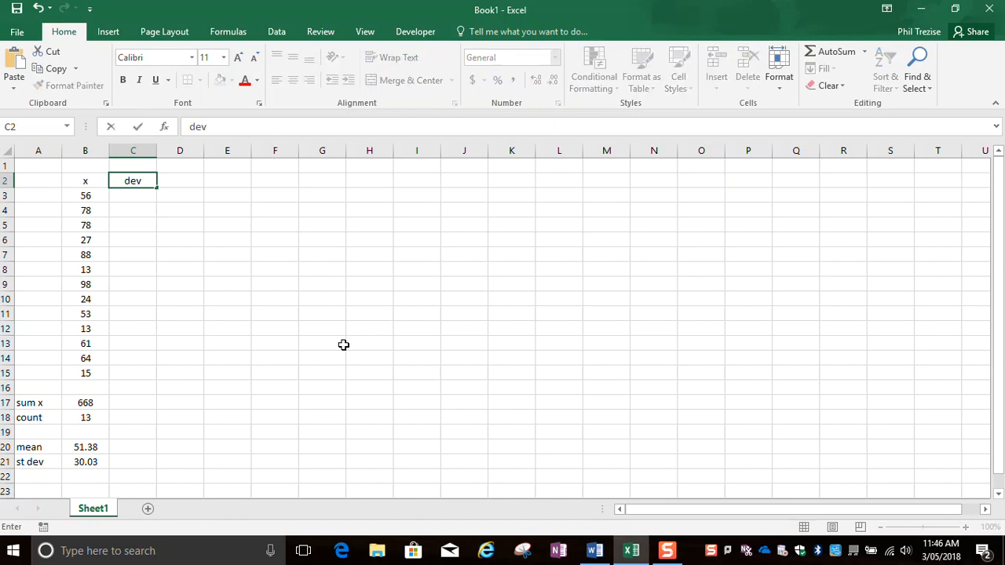
{"action": "key", "text": "Return"}
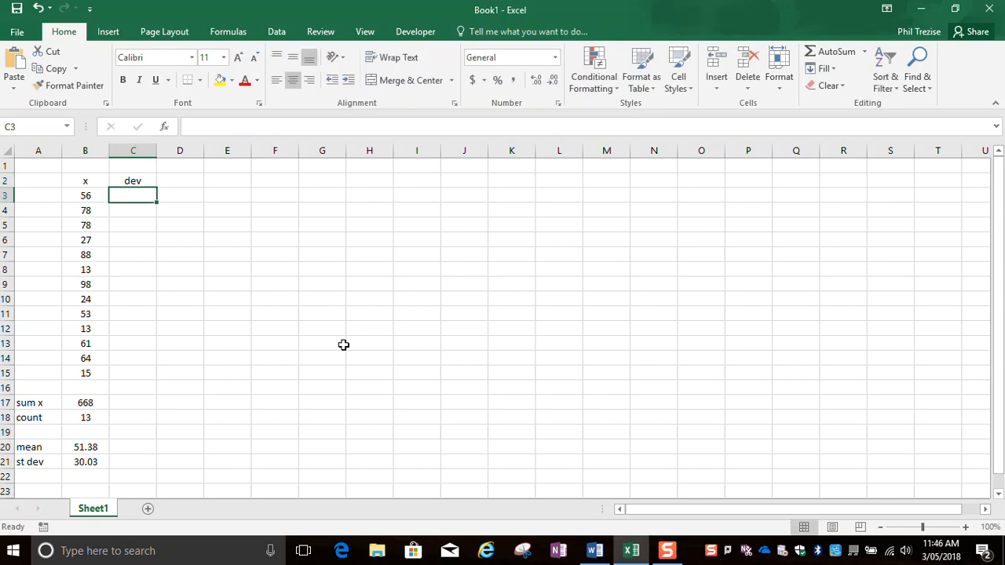
Enter the deviation formula =B3-$B$20 in C3, with an absolute reference to the mean.
{"action": "type", "text": "-"}
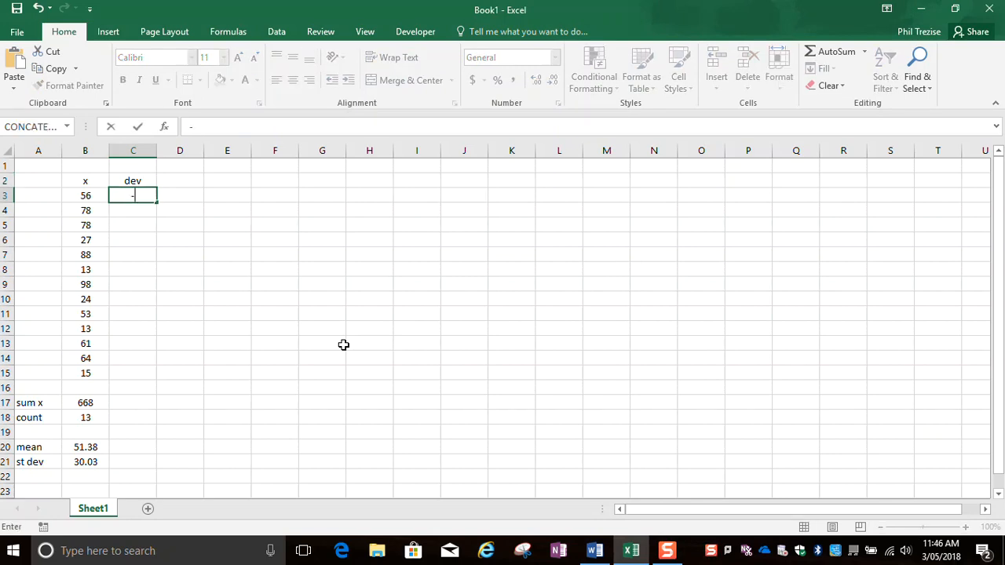
{"action": "key", "text": "BackSpace"}
{"action": "type", "text": "="}
{"action": "left_click", "coordinate": [91, 196]}
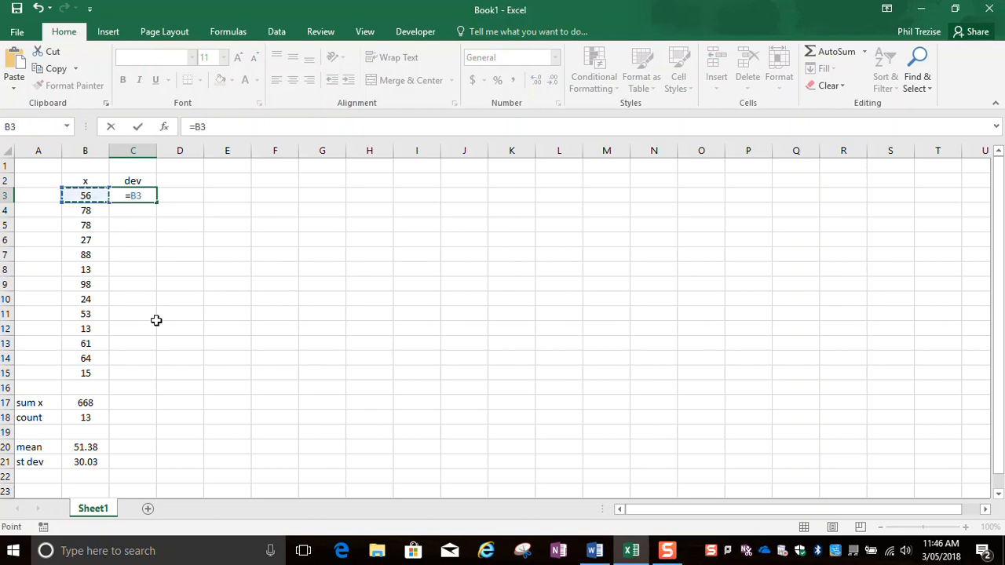
{"action": "type", "text": "-"}
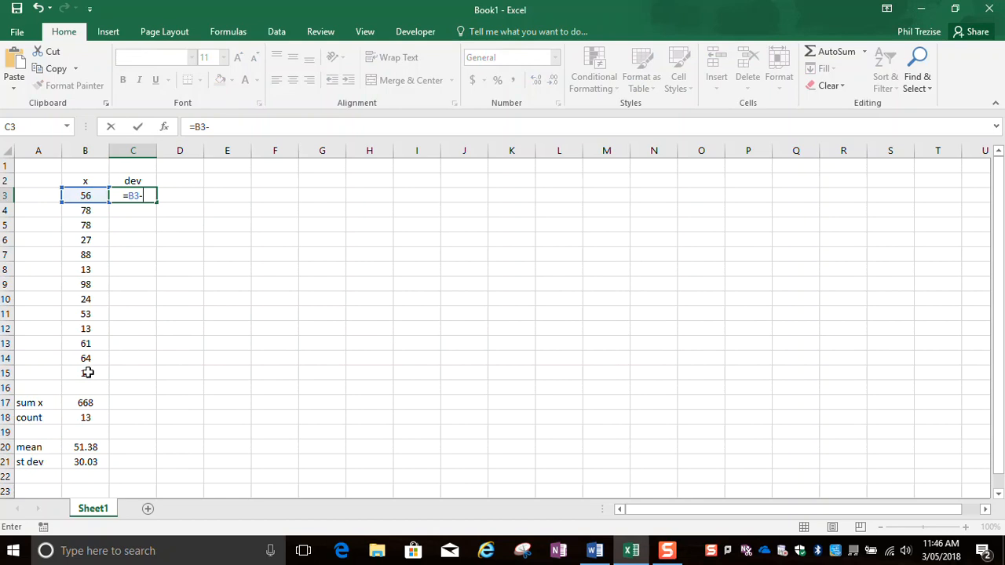
{"action": "left_click", "coordinate": [84, 446]}
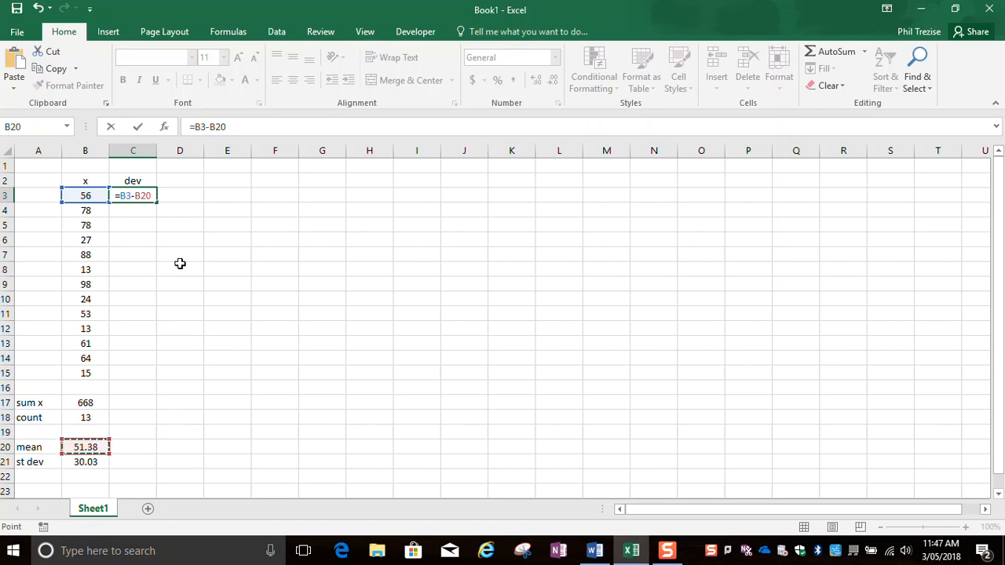
{"action": "key", "text": "F4"}
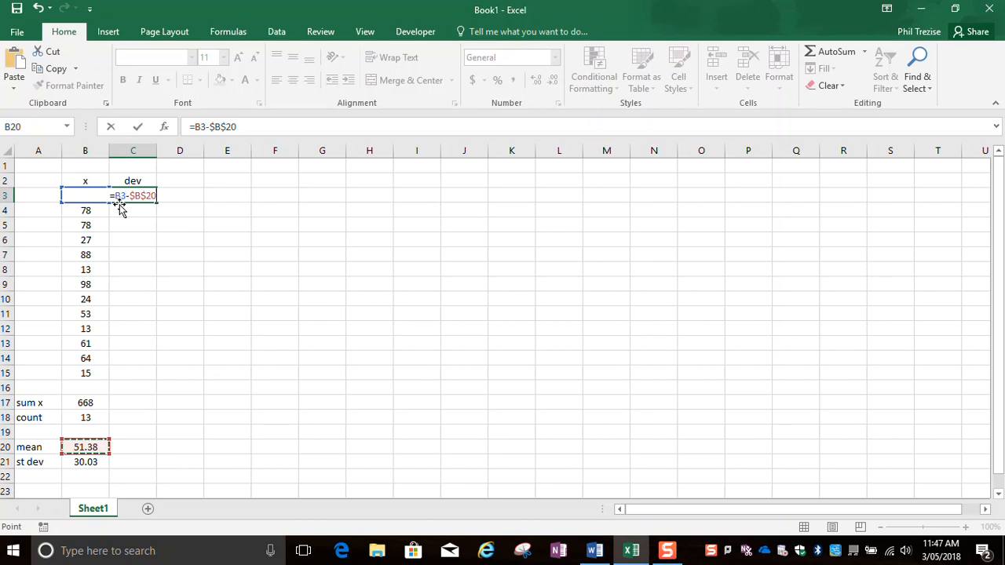
{"action": "key", "text": "Return"}
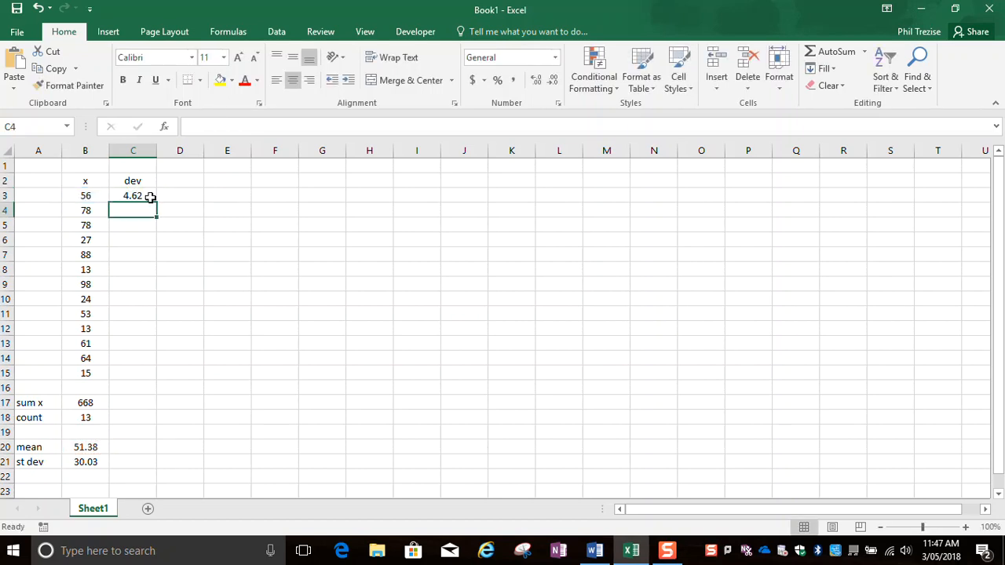
Fill the deviation formula from C3 down to C15 and check the copied formulas in C4 through C7.
{"action": "left_click", "coordinate": [133, 196]}
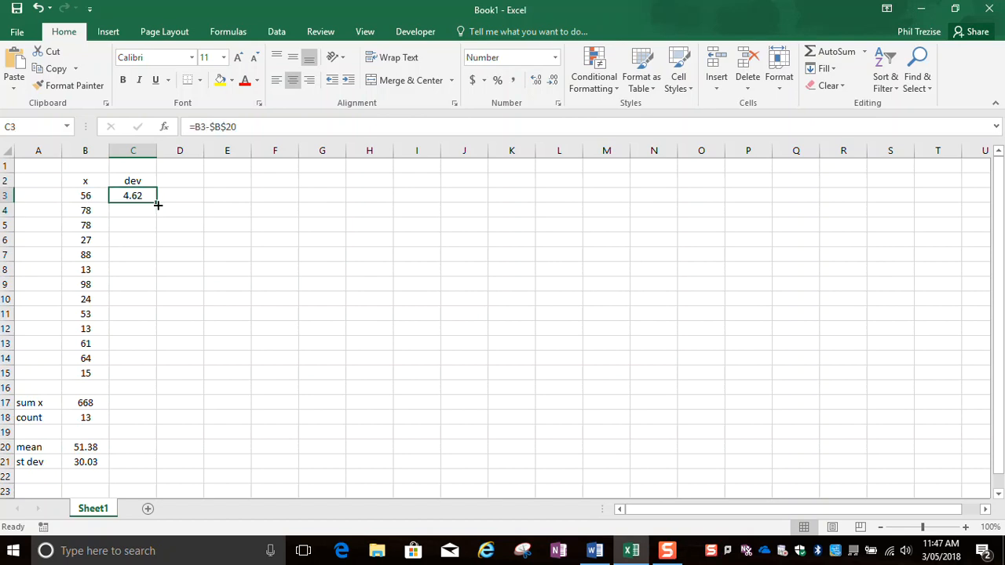
{"action": "left_click_drag", "start_coordinate": [157, 206], "coordinate": [164, 377]}
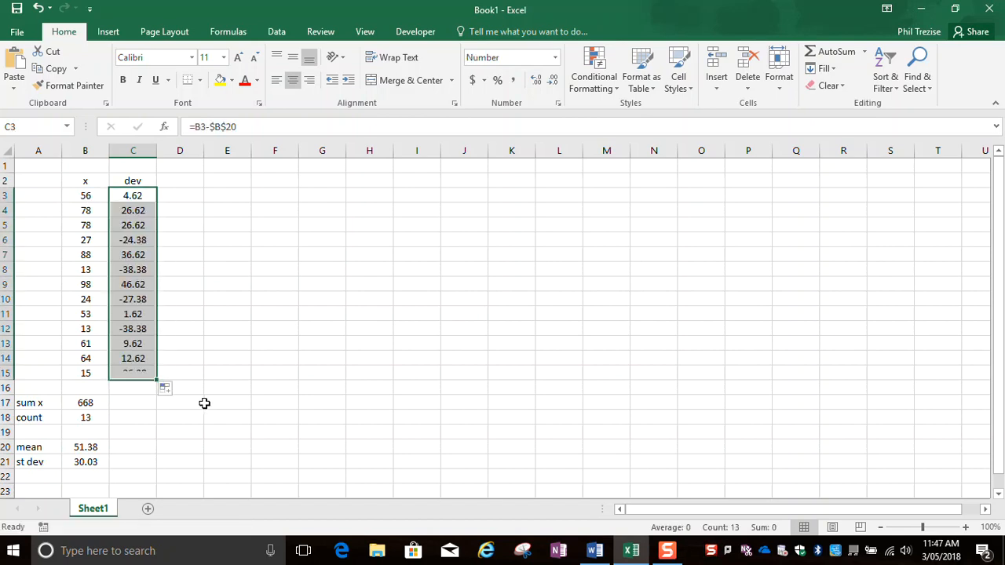
{"action": "left_click", "coordinate": [133, 210]}
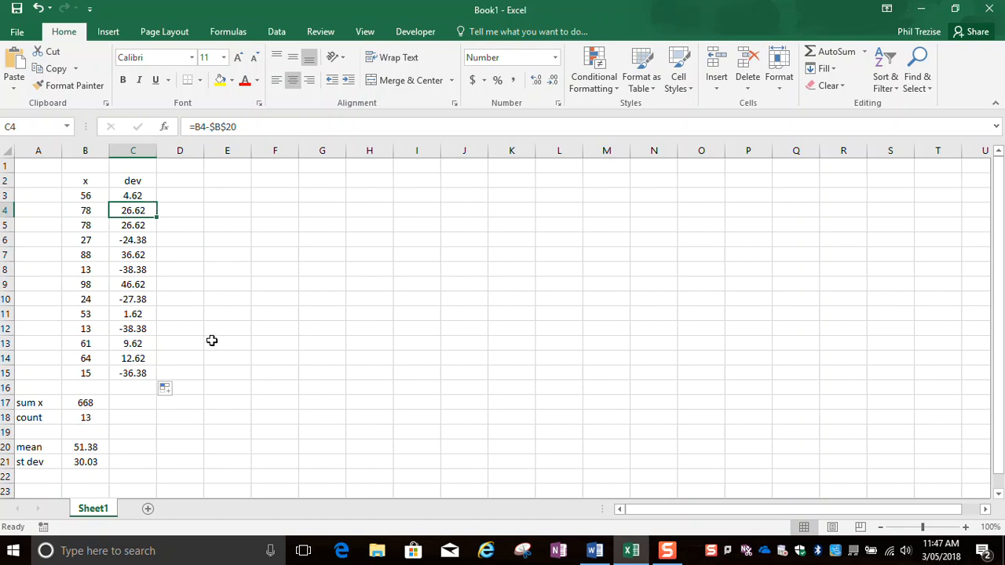
{"action": "key", "text": "Down"}
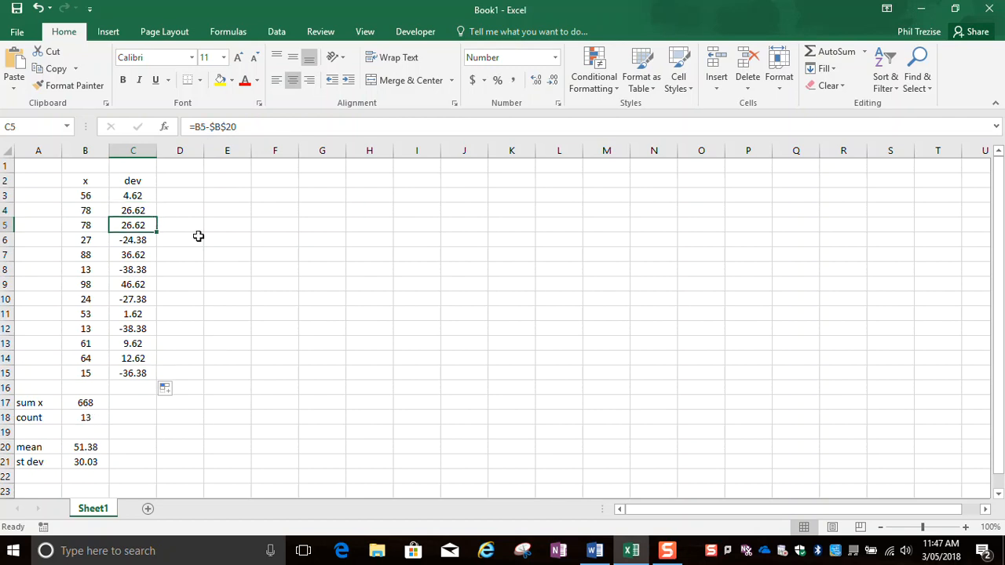
{"action": "key", "text": "Down"}
{"action": "key", "text": "Down"}
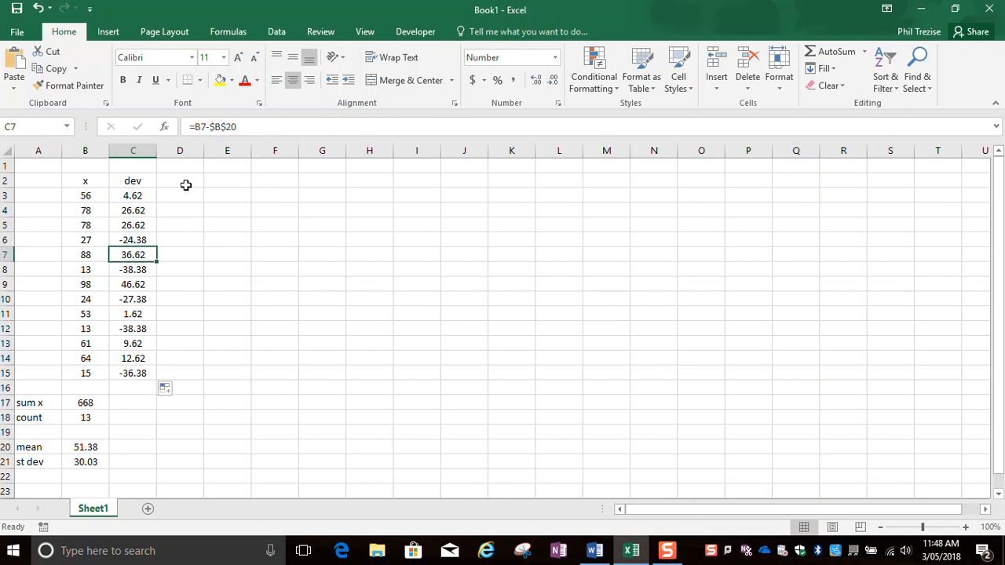
Check the squared term in the Word equation and enter the heading "dev^2" in D2 of the Excel sheet.
{"action": "left_click", "coordinate": [595, 551]}
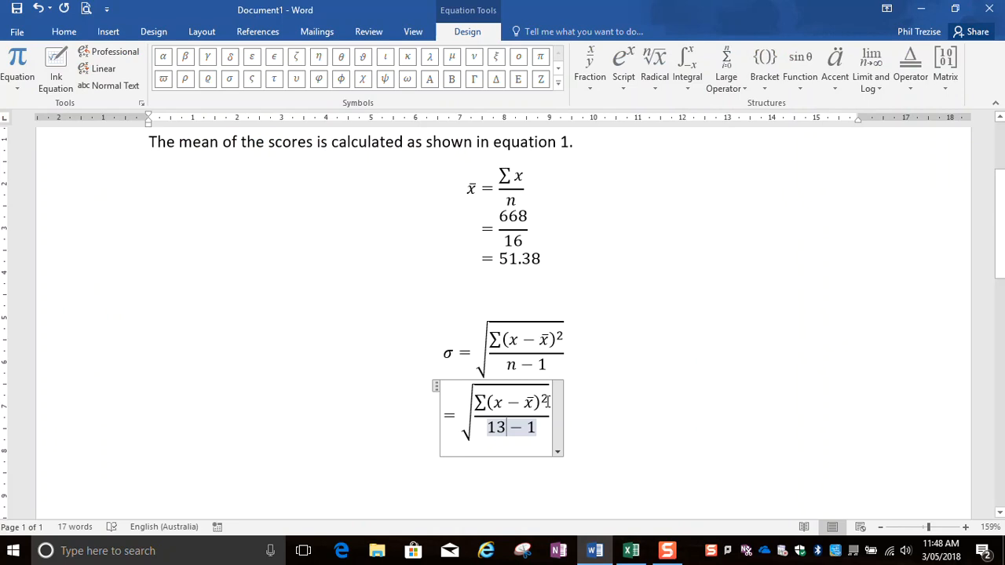
{"action": "left_click", "coordinate": [631, 551]}
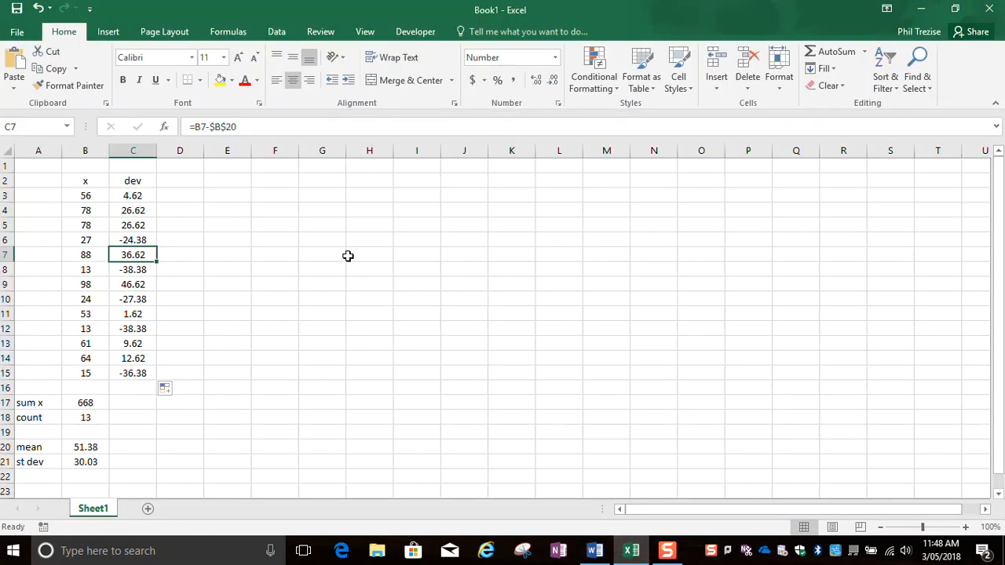
{"action": "left_click", "coordinate": [184, 184]}
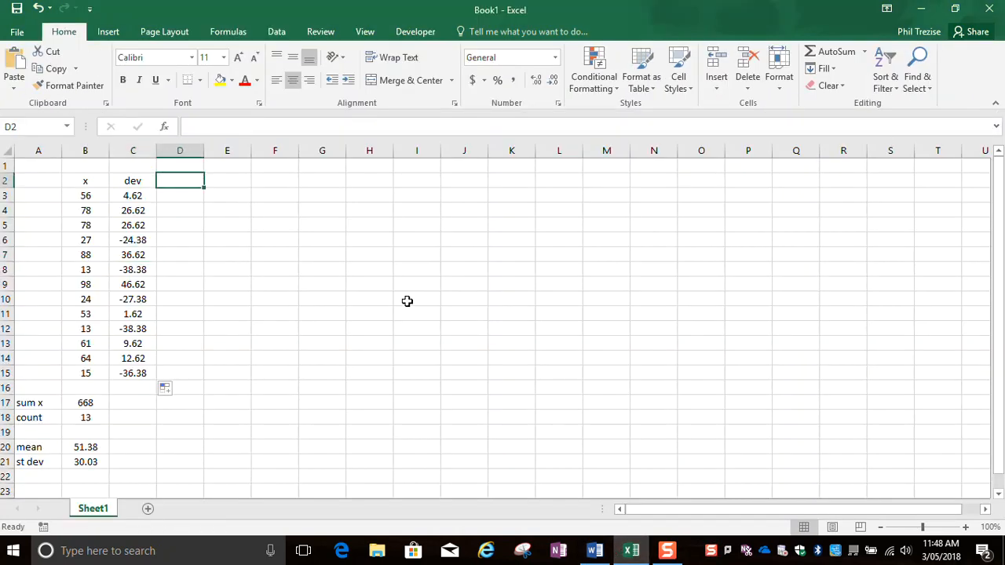
{"action": "type", "text": "dev^2"}
{"action": "key", "text": "Return"}
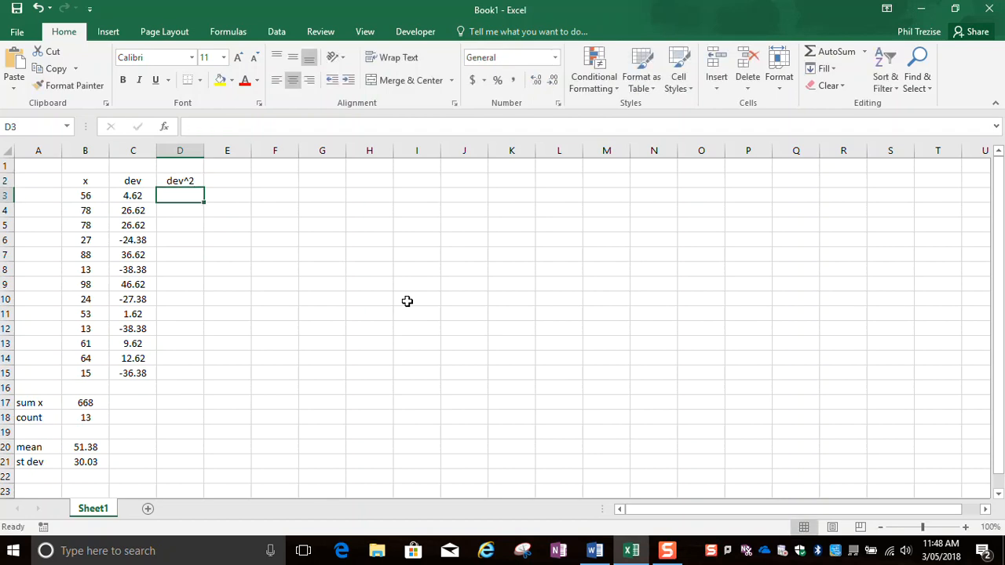
Enter the formula =C3^2 in D3 to square the first deviation.
{"action": "type", "text": "="}
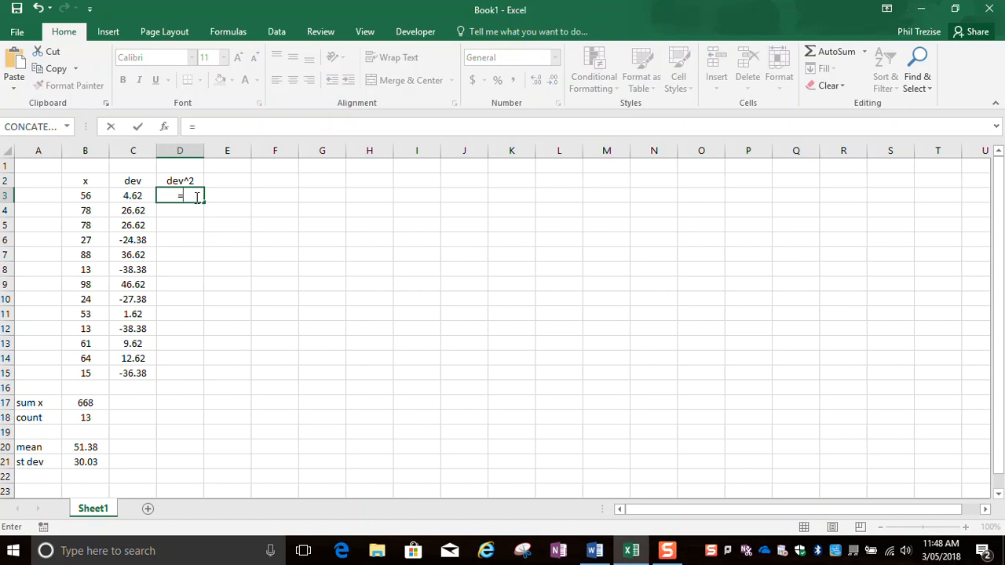
{"action": "left_click", "coordinate": [133, 195]}
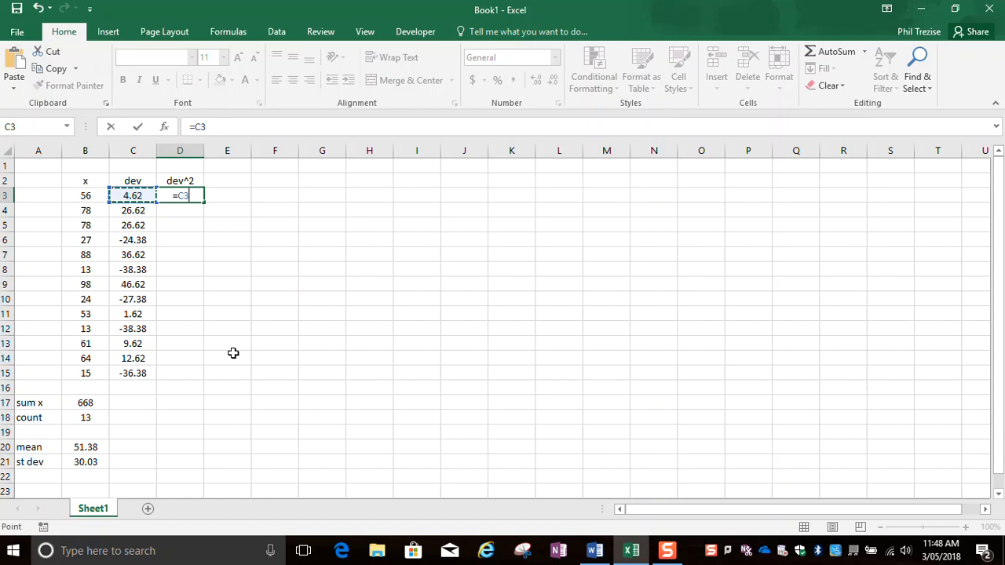
{"action": "type", "text": "^2"}
{"action": "key", "text": "Return"}
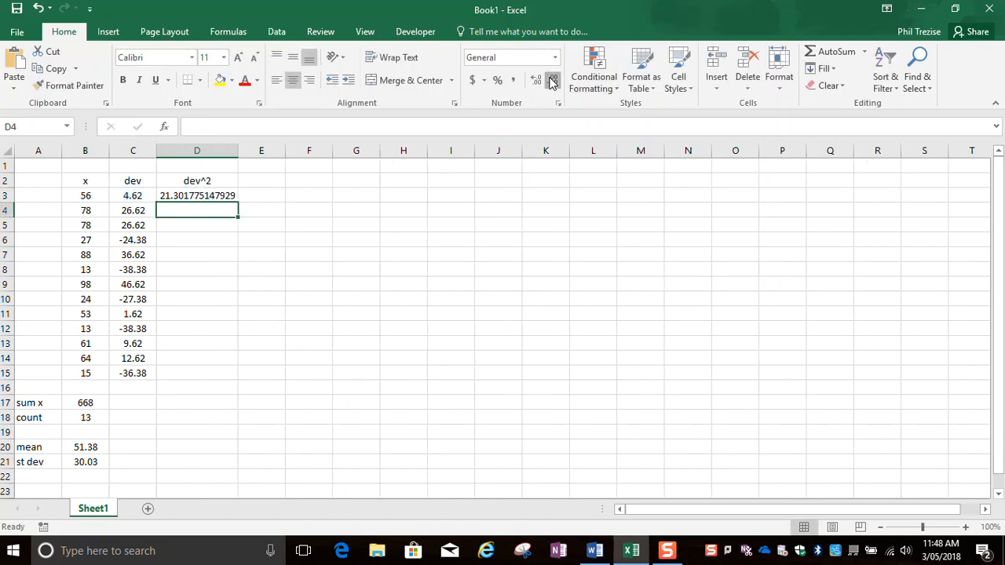
Reduce D3 to three decimal places and fill its formula down to D15.
{"action": "left_click", "coordinate": [207, 196]}
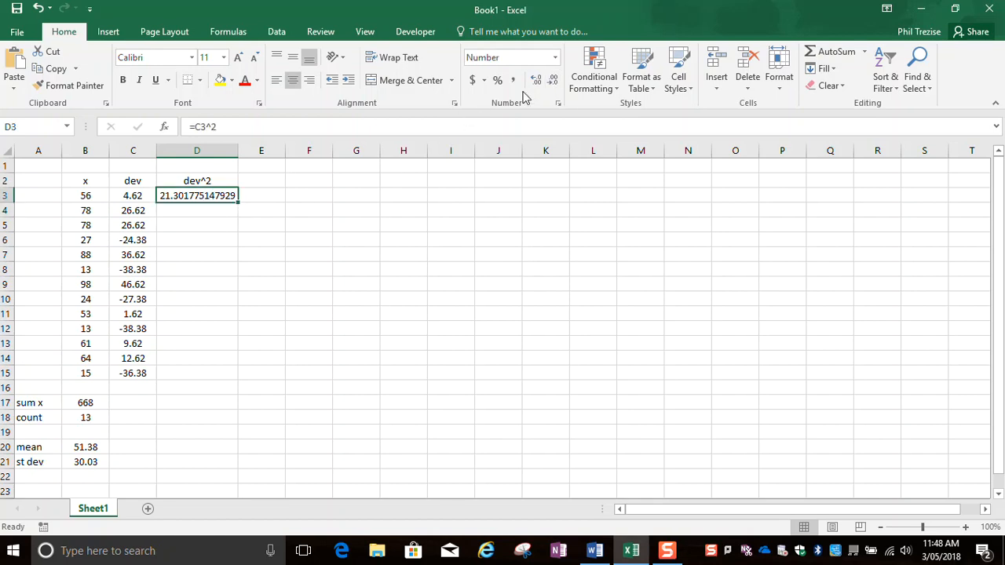
{"action": "left_click", "coordinate": [553, 82]}
{"action": "left_click", "coordinate": [553, 82]}
{"action": "left_click", "coordinate": [552, 81]}
{"action": "left_click", "coordinate": [553, 82]}
{"action": "left_click", "coordinate": [553, 82]}
{"action": "left_click", "coordinate": [552, 81]}
{"action": "left_click", "coordinate": [553, 81]}
{"action": "left_click", "coordinate": [553, 82]}
{"action": "left_click", "coordinate": [552, 81]}
{"action": "left_click_drag", "start_coordinate": [237, 203], "coordinate": [226, 378]}
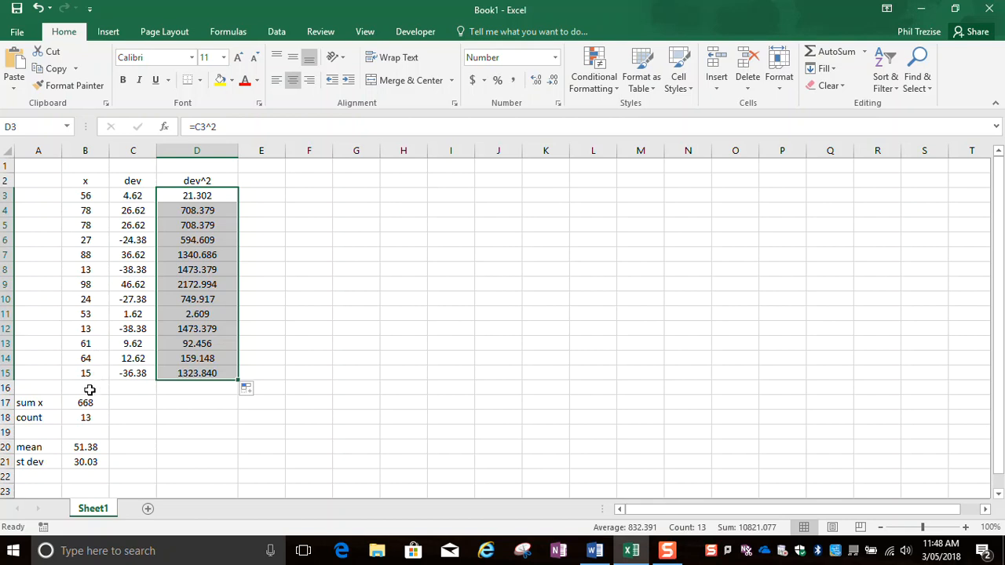
Total the squared deviations in D17 with =SUM(D3:D15) and show the result to two decimal places.
{"action": "left_click", "coordinate": [194, 409]}
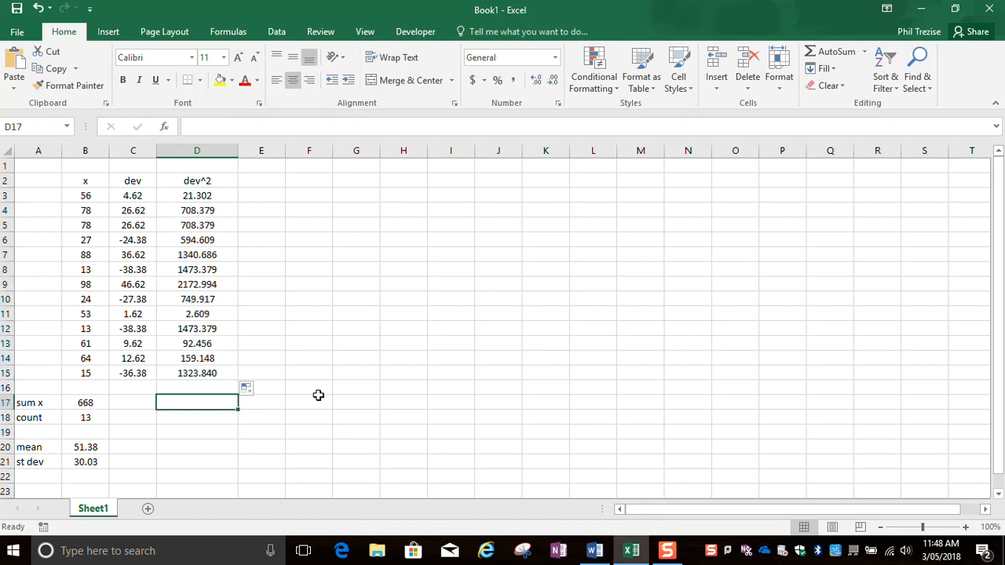
{"action": "type", "text": "=sum("}
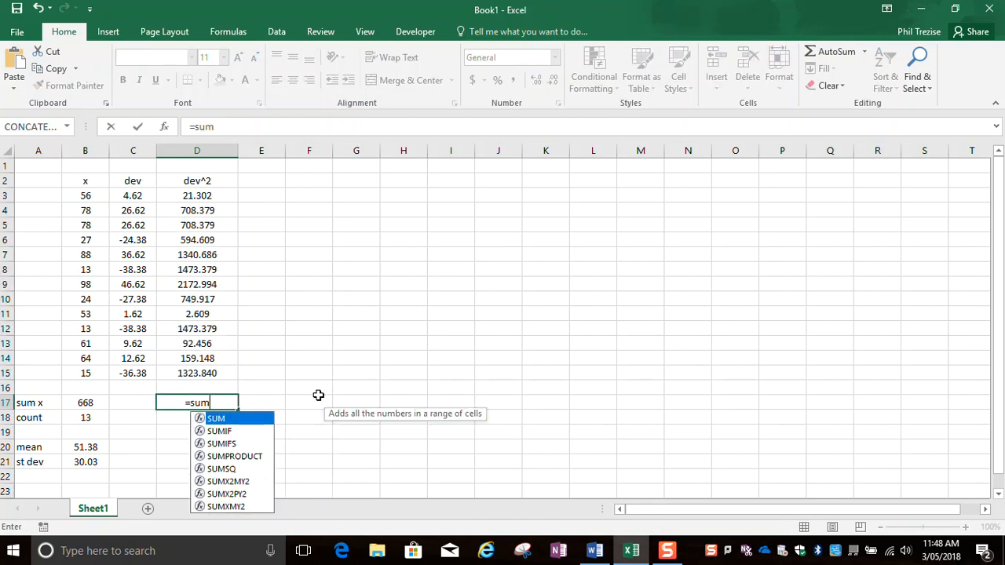
{"action": "left_click_drag", "start_coordinate": [197, 196], "coordinate": [194, 370]}
{"action": "type", "text": ")"}
{"action": "key", "text": "Return"}
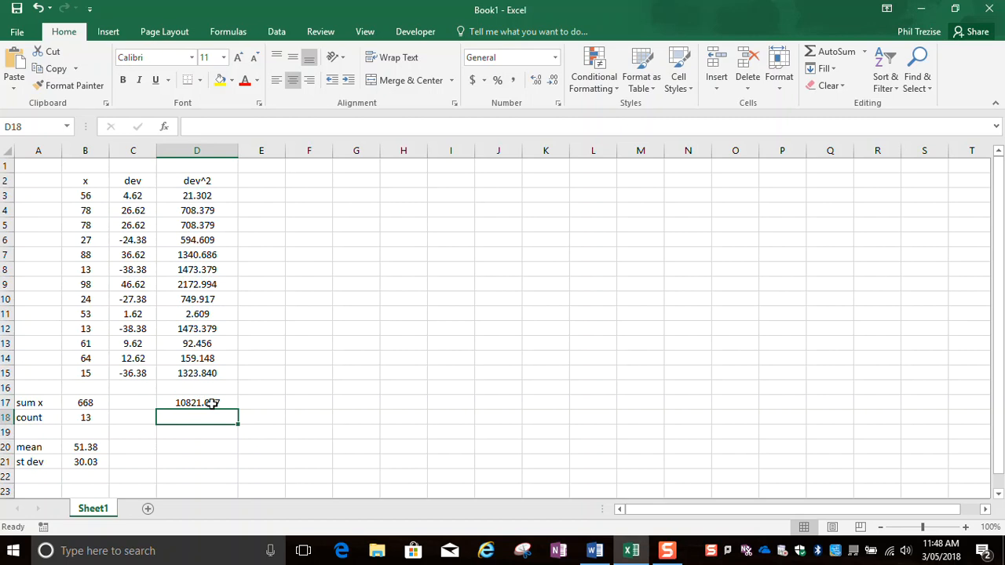
{"action": "left_click", "coordinate": [211, 404]}
{"action": "left_click", "coordinate": [549, 80]}
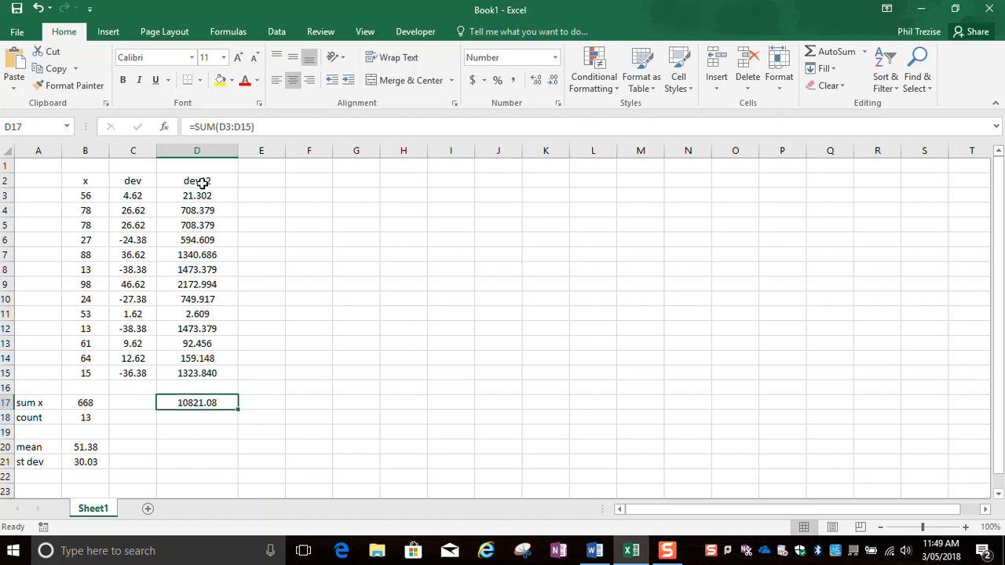